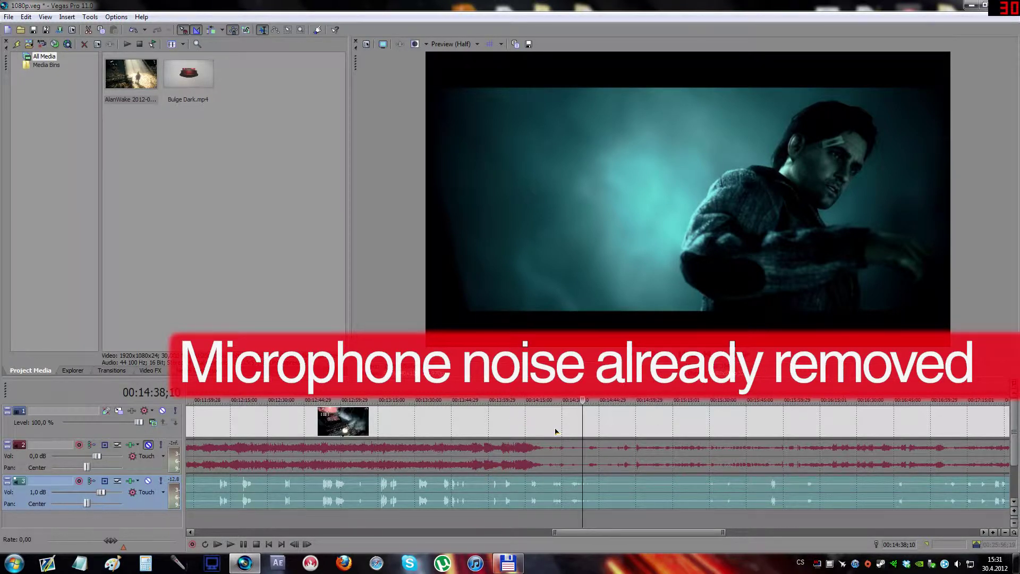
Play the project from about 14:45 to hear the commentary's current level.
key("grave")
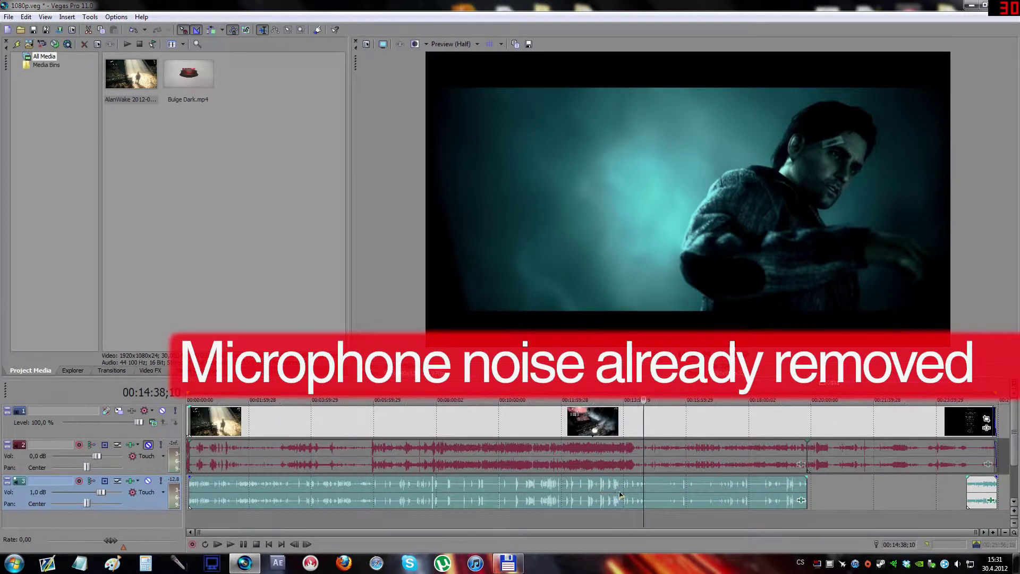
scroll(650, 501, "up", 2)
scroll(659, 500, "up", 2)
scroll(660, 500, "up", 2)
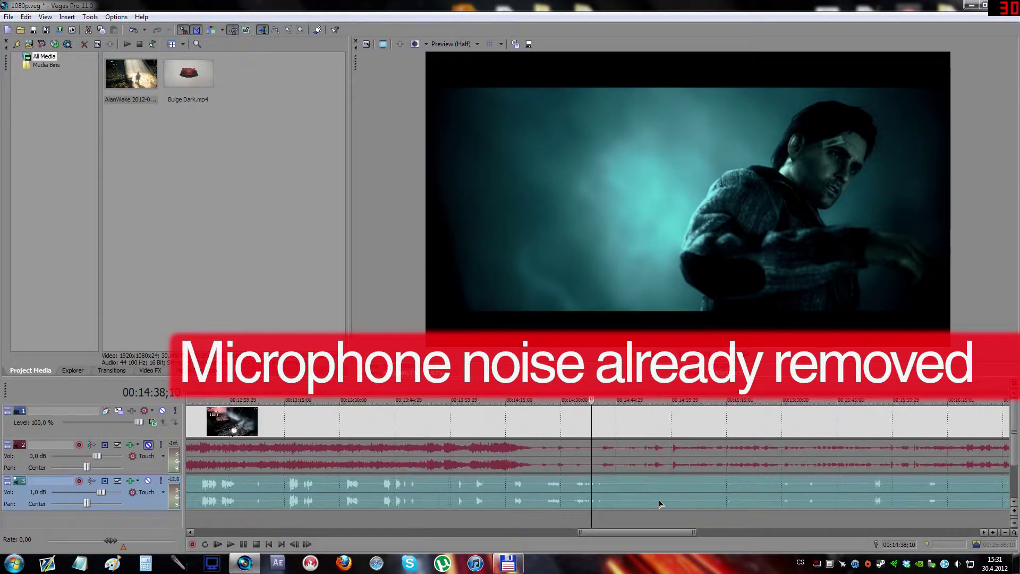
key("space")
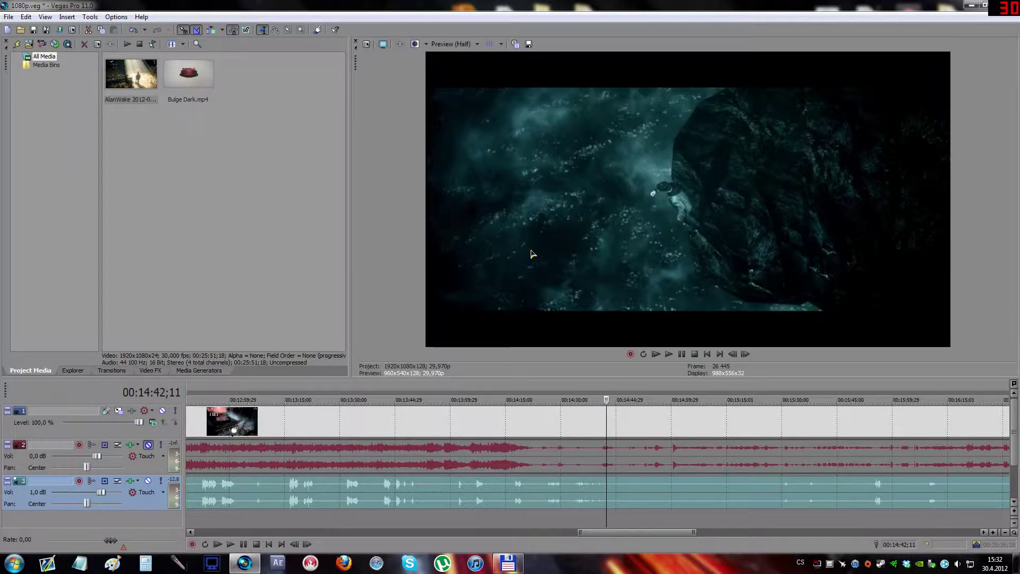
left_click(613, 491)
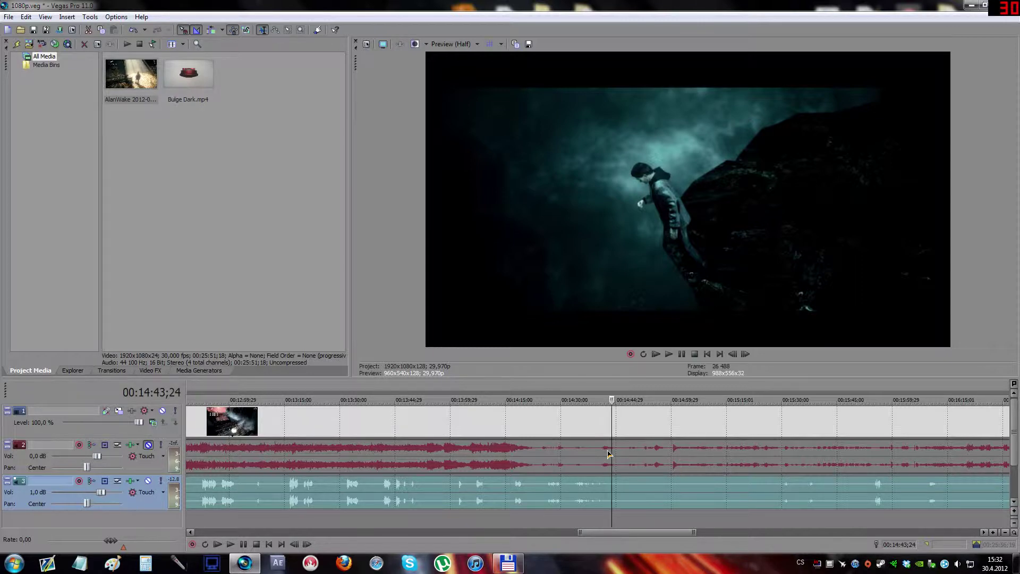
scroll(611, 462, "down", 2)
scroll(614, 464, "down", 2)
scroll(622, 467, "down", 2)
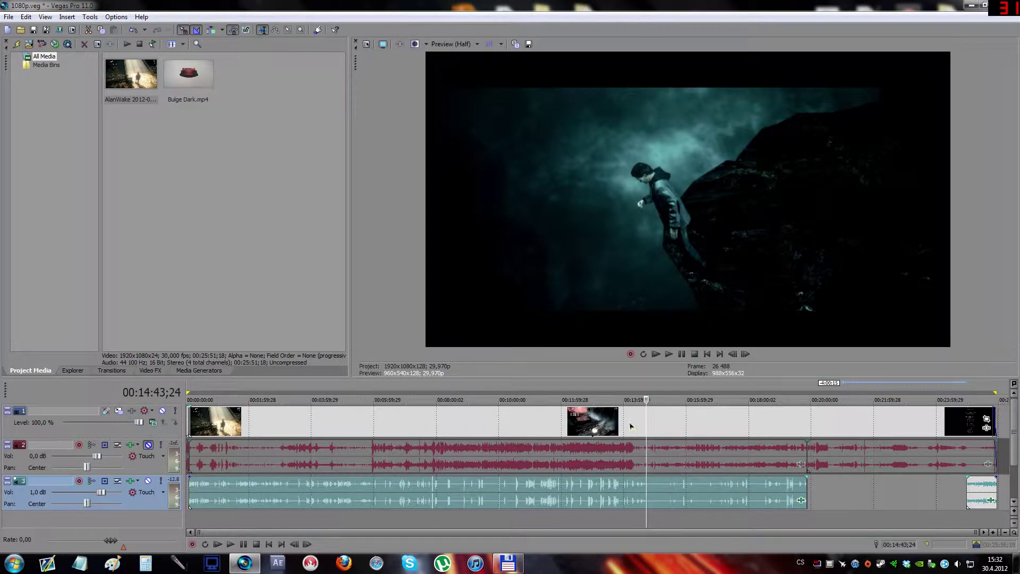
scroll(635, 471, "down", 2)
scroll(633, 486, "up", 2)
scroll(624, 495, "up", 3)
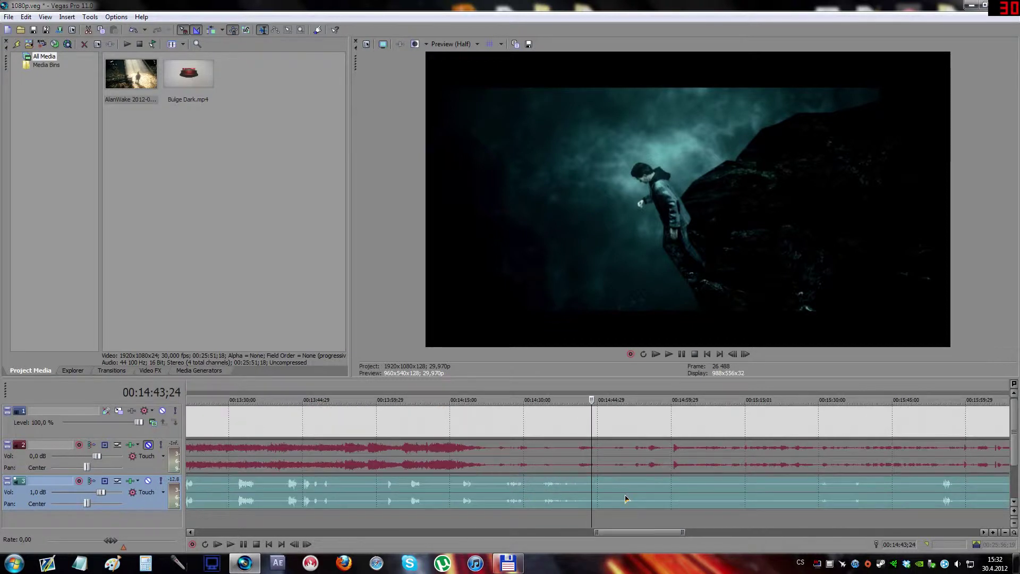
scroll(626, 497, "up", 2)
scroll(626, 498, "down", 1)
left_click(603, 500)
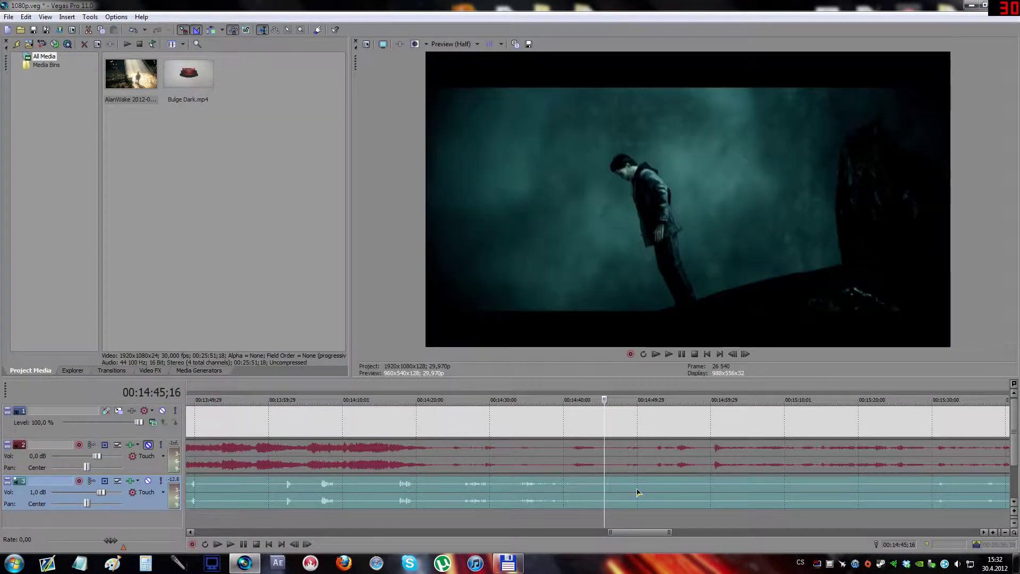
mouse_move(625, 483)
key("space")
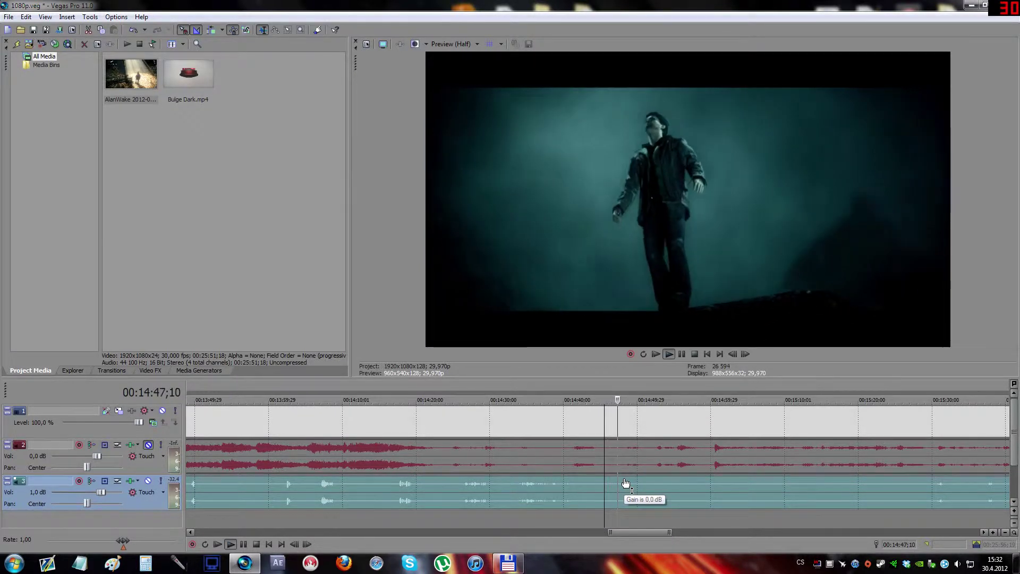
key("space")
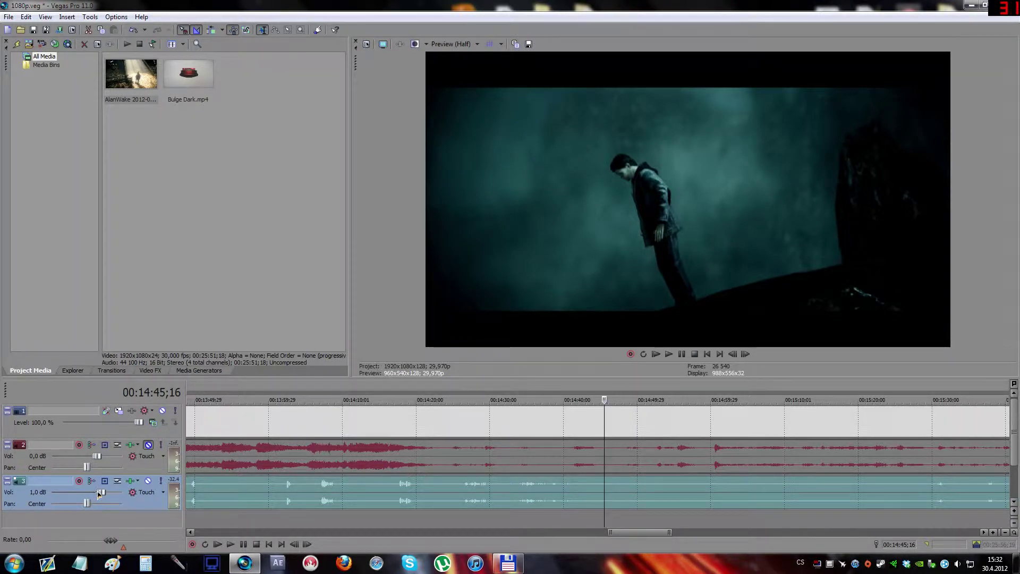
Raise track 3's Vol slider to 12,0 dB and replay the section.
left_click_drag(100, 493, 127, 492)
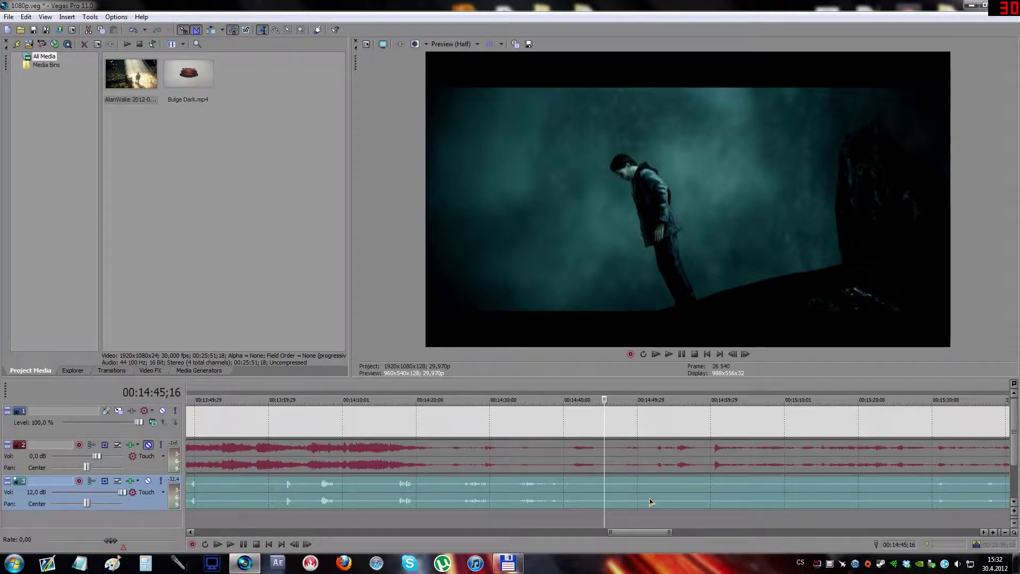
key("space")
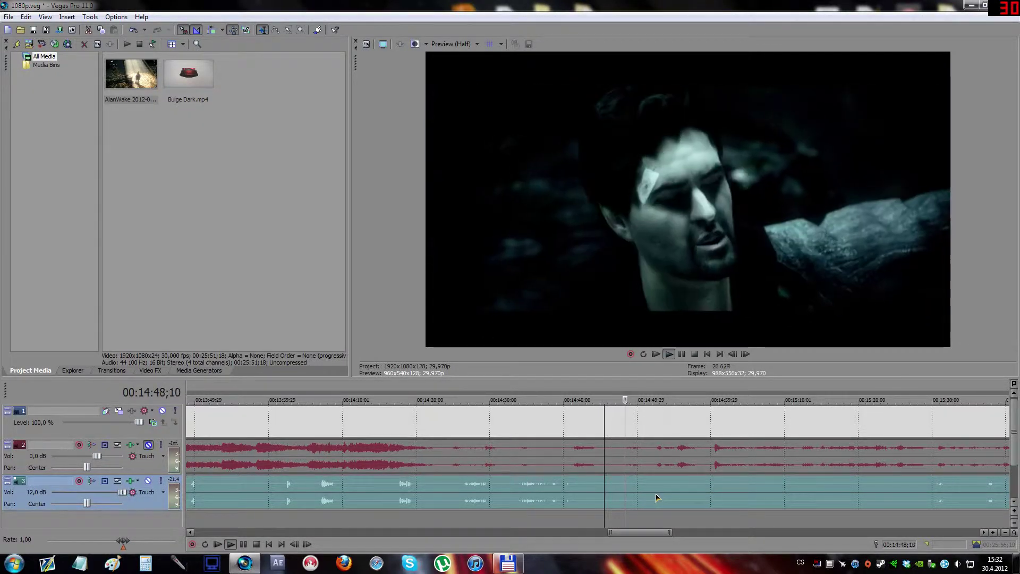
key("space")
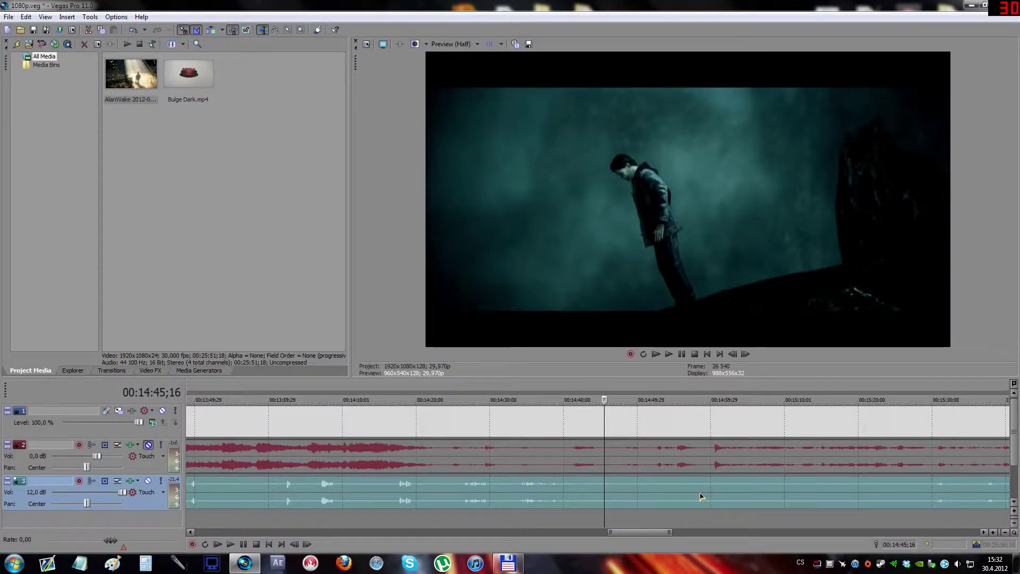
left_click(115, 16)
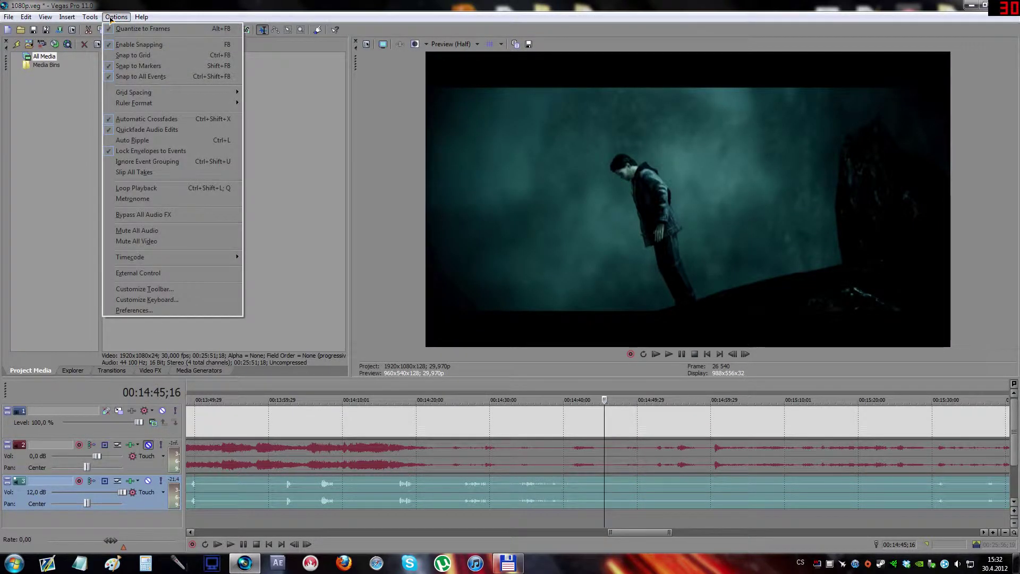
left_click(134, 310)
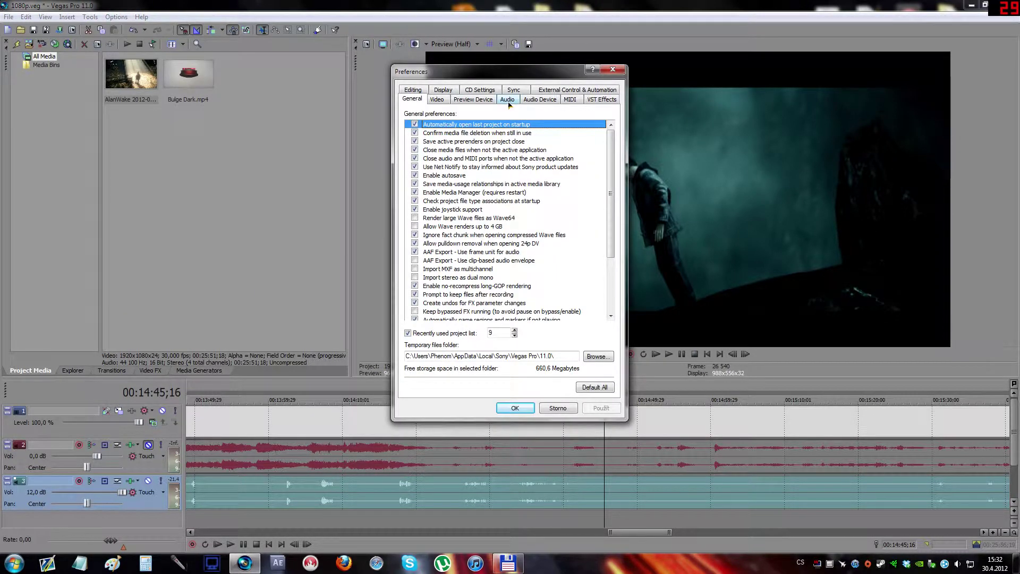
left_click(508, 100)
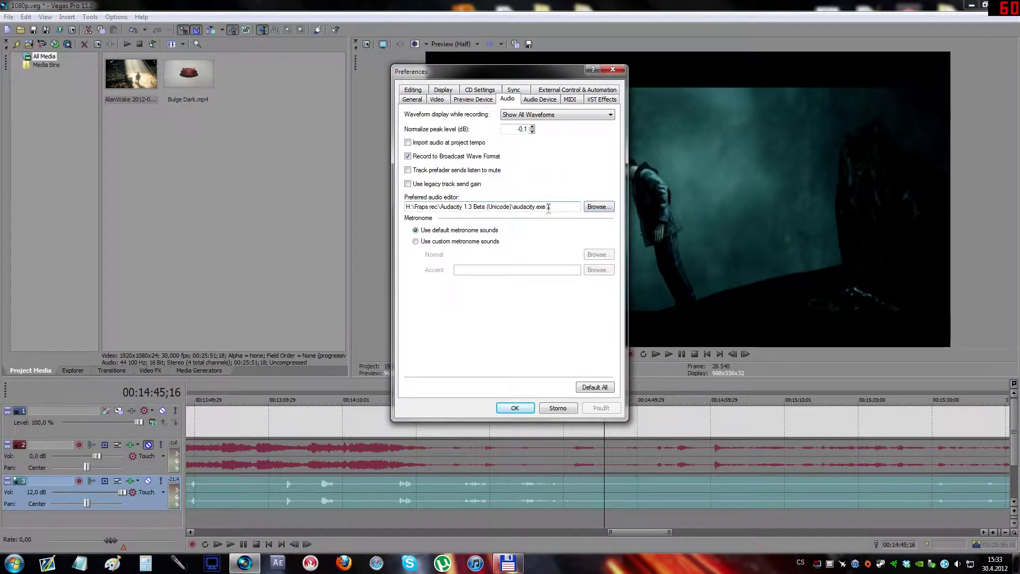
left_click(518, 411)
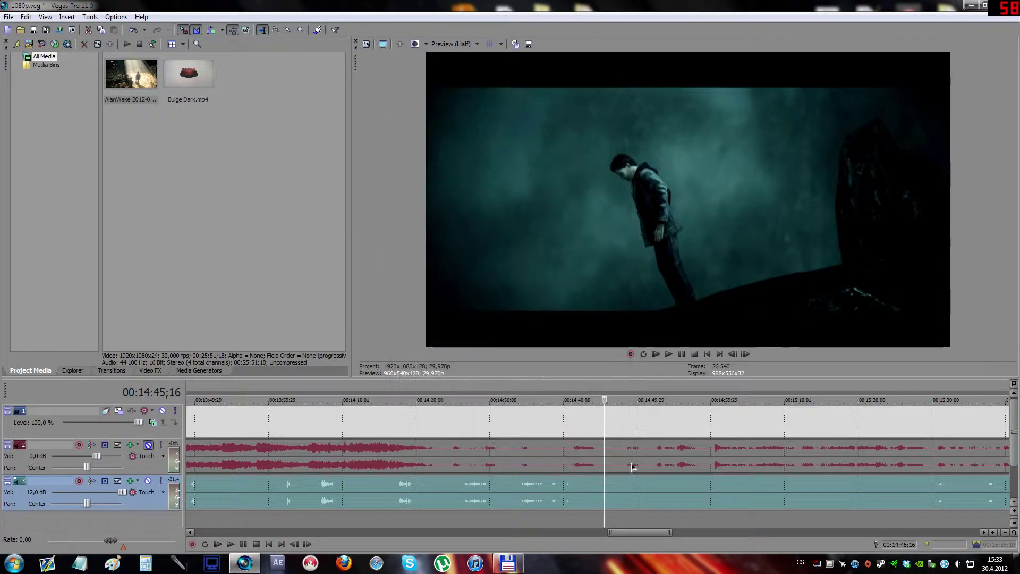
Open a copy of the commentary audio event in Audacity via Open Copy in Audio Editor.
right_click(616, 492)
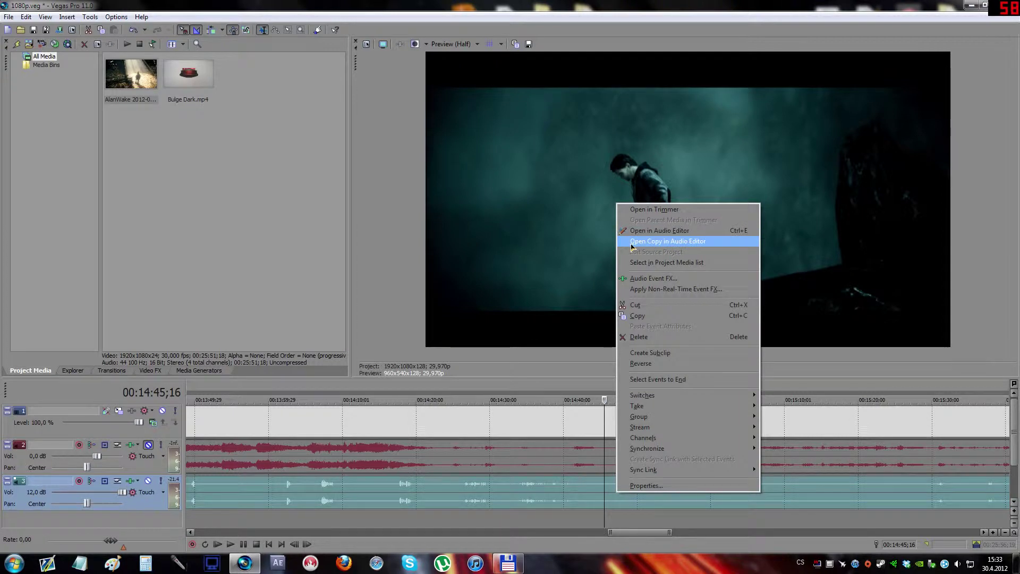
left_click(691, 247)
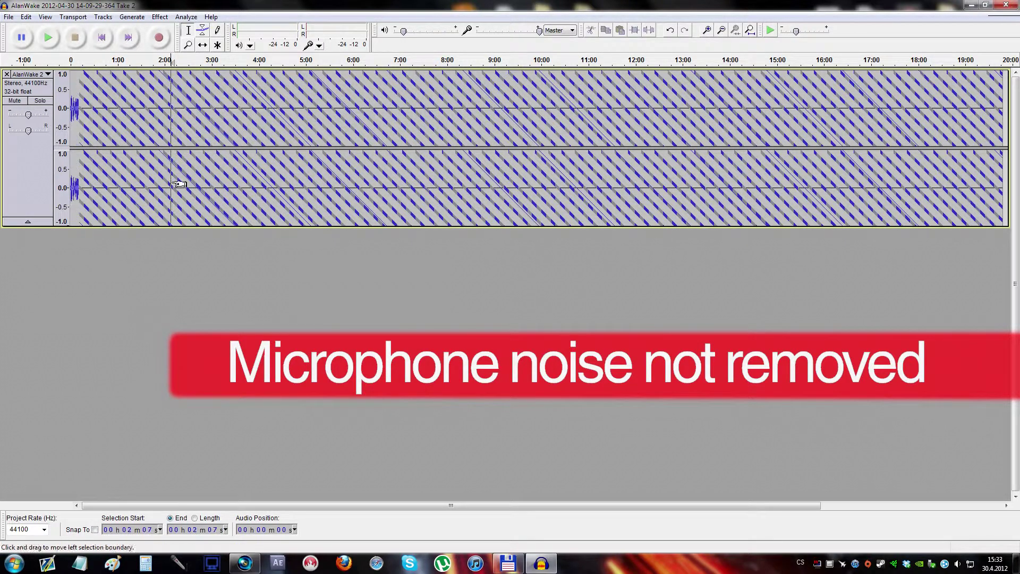
Let the waveform finish loading and place the edit cursor near 14:42.
left_click(651, 159)
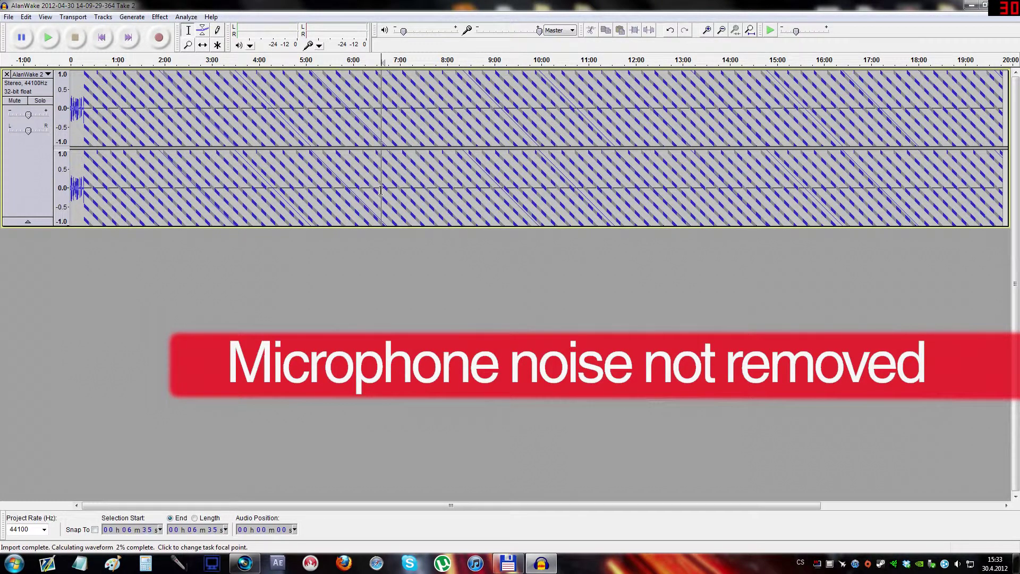
left_click(541, 179)
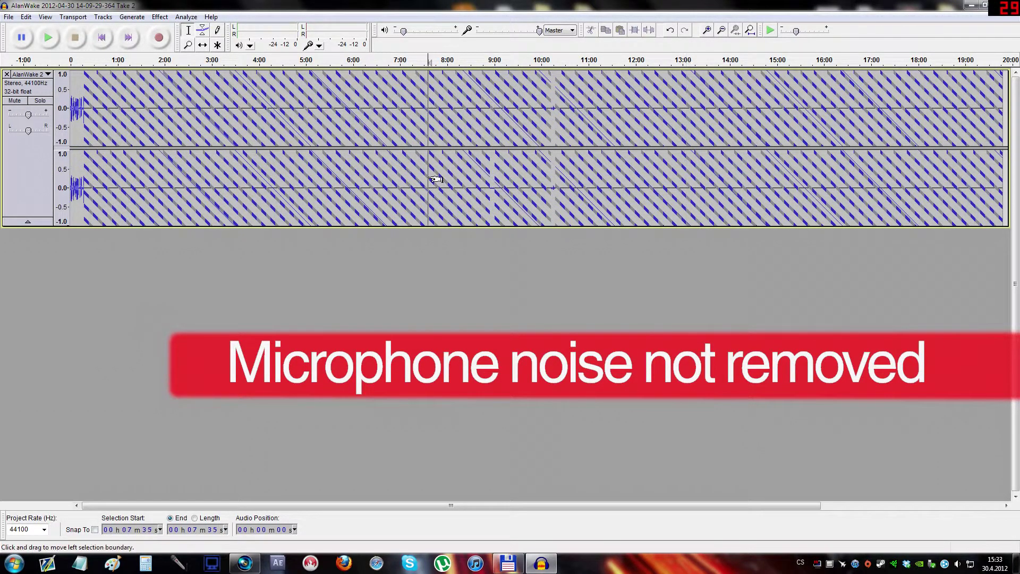
left_click(549, 177)
left_click(484, 174)
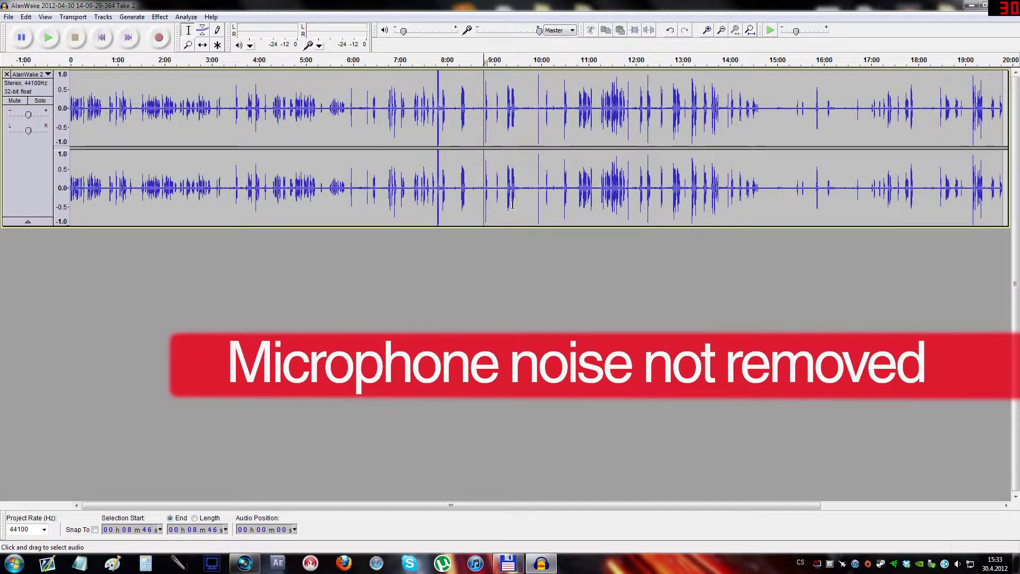
left_click(763, 217)
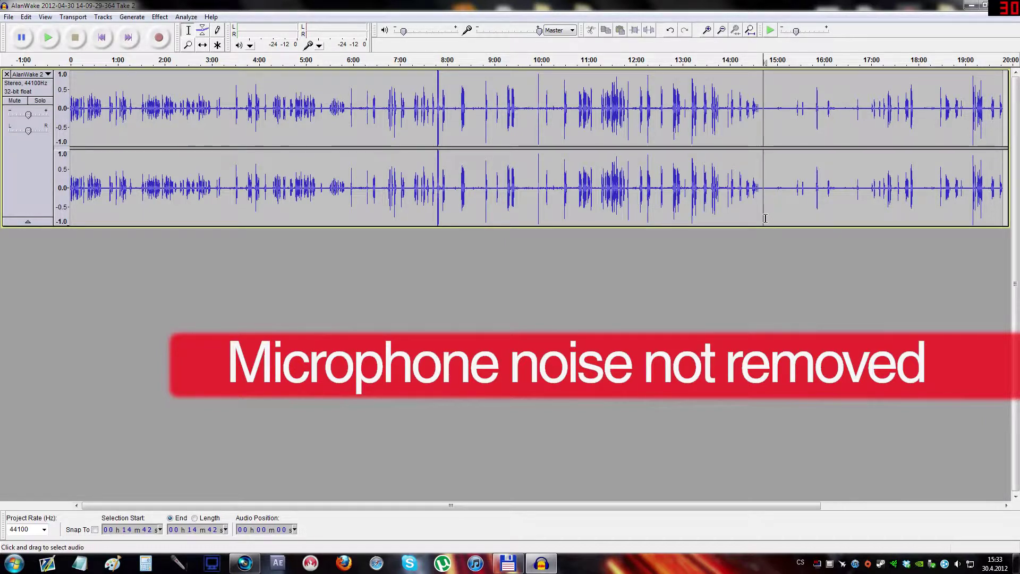
left_click(188, 44)
Zoom in, select the quiet 14:36–14:59 stretch after the speech, and listen to it.
left_click_drag(754, 197, 773, 198)
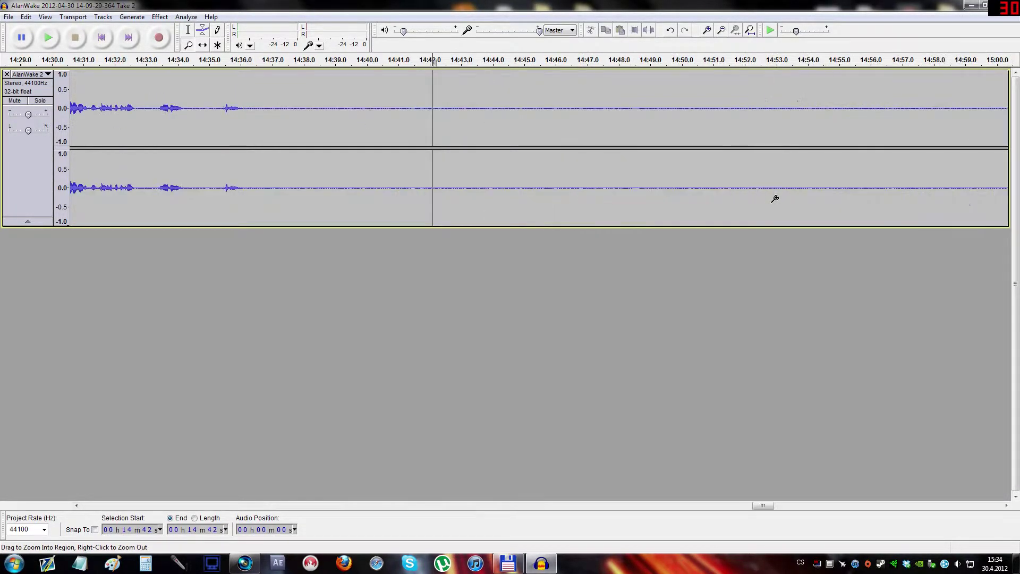
left_click(189, 30)
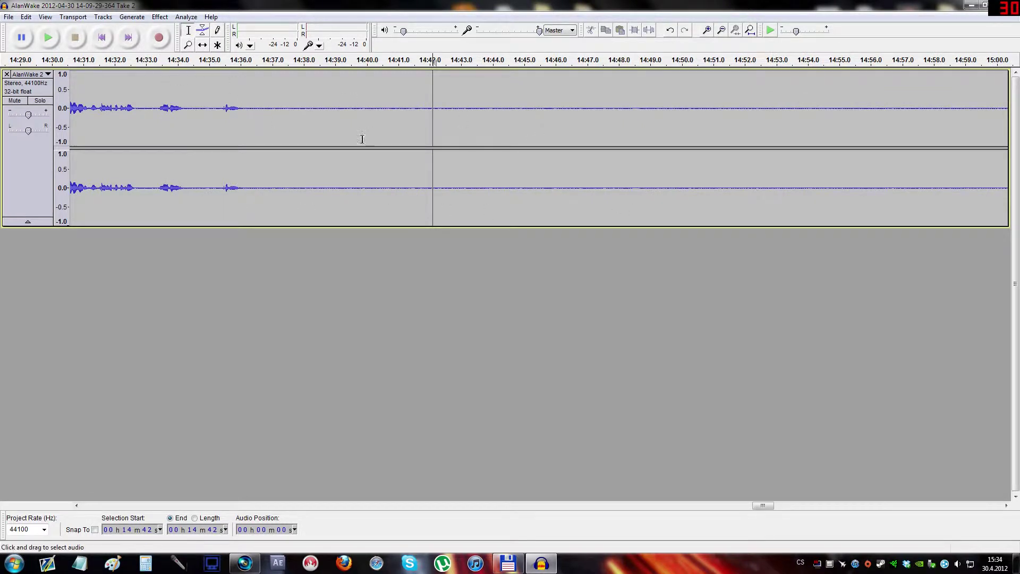
left_click_drag(268, 173, 976, 159)
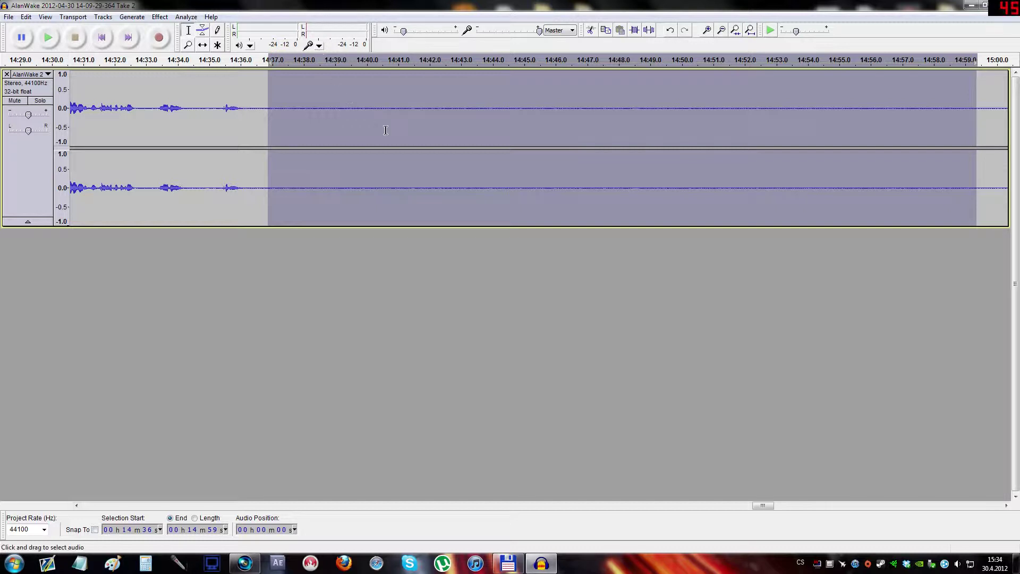
key("space")
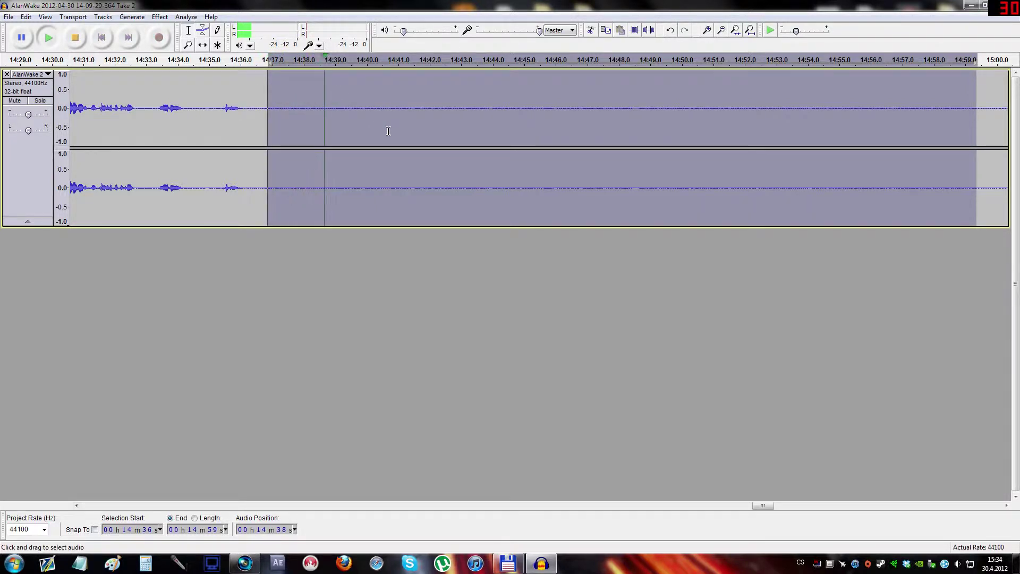
key("space")
Adjust the output volume, replay the noise stretch, and reselect it from about 14:38.
left_click_drag(404, 30, 457, 31)
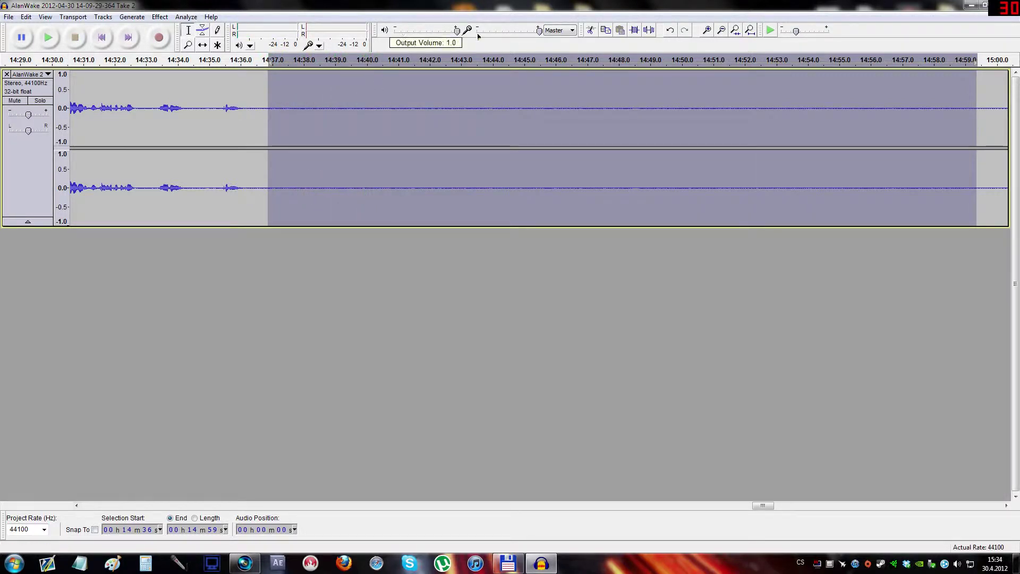
key("space")
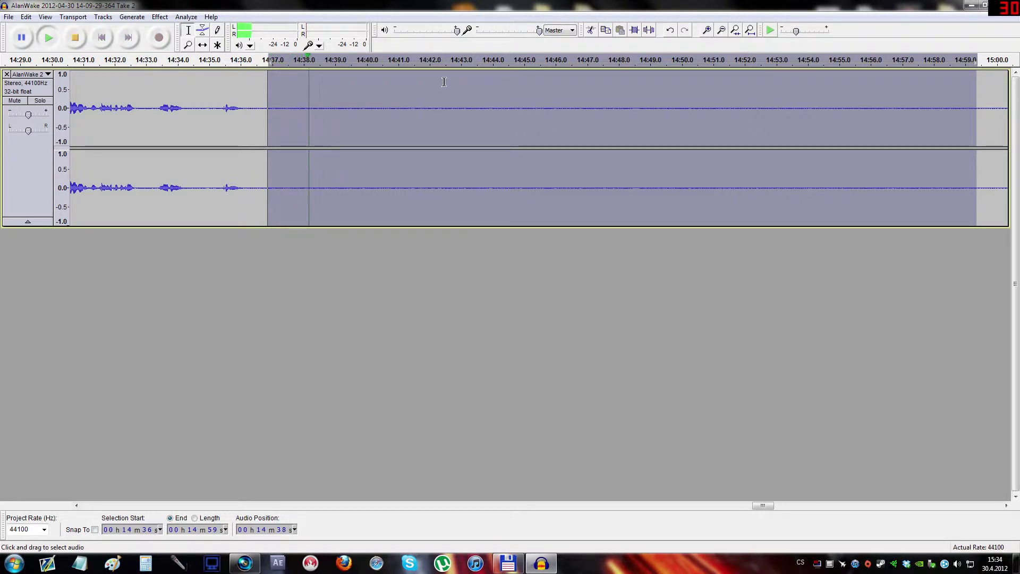
key("space")
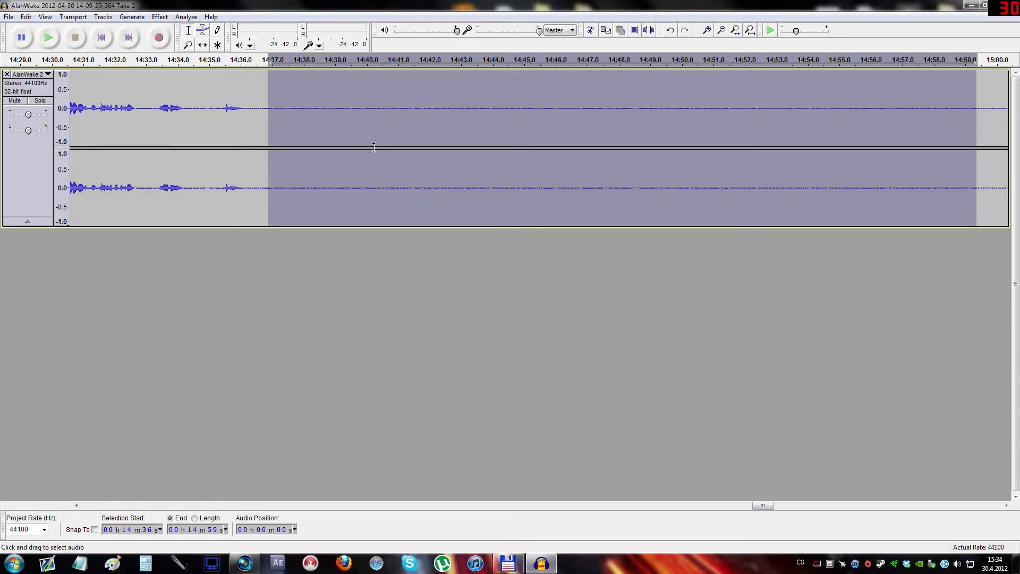
mouse_move(983, 116)
left_mouse_down()
mouse_move(314, 136)
mouse_move(941, 133)
left_mouse_up()
Capture a noise profile from the 14:38–14:58 selection in Noise Removal.
left_click(159, 16)
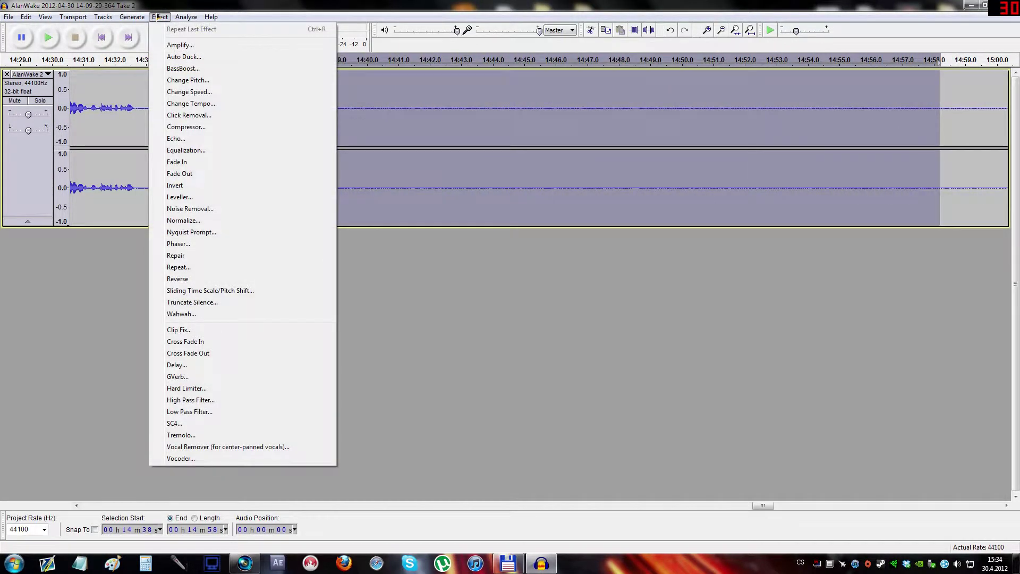
left_click(203, 209)
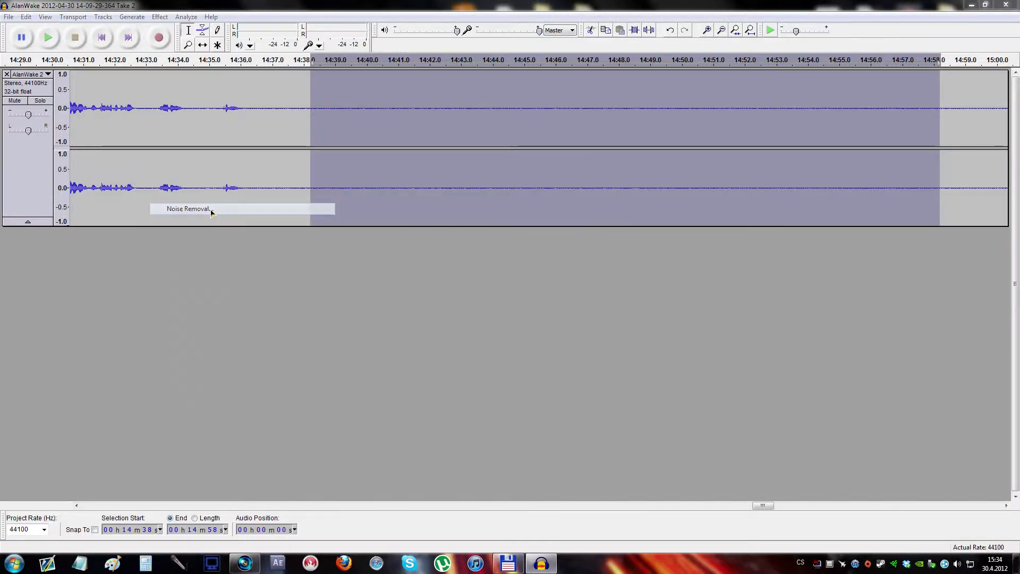
left_click(503, 243)
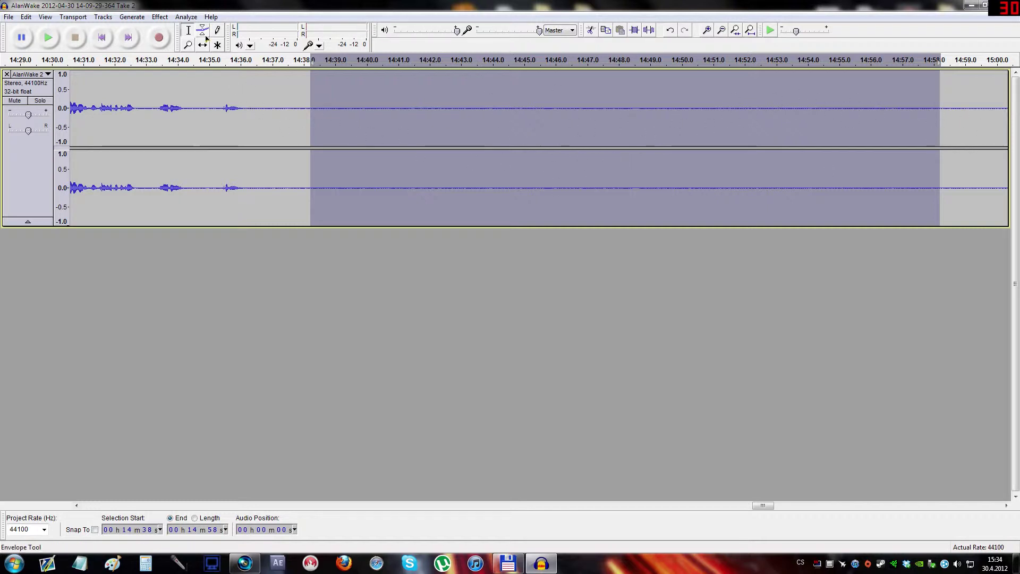
Zoom out until the whole twenty-minute commentary track is visible.
left_click(187, 45)
right_click(351, 157)
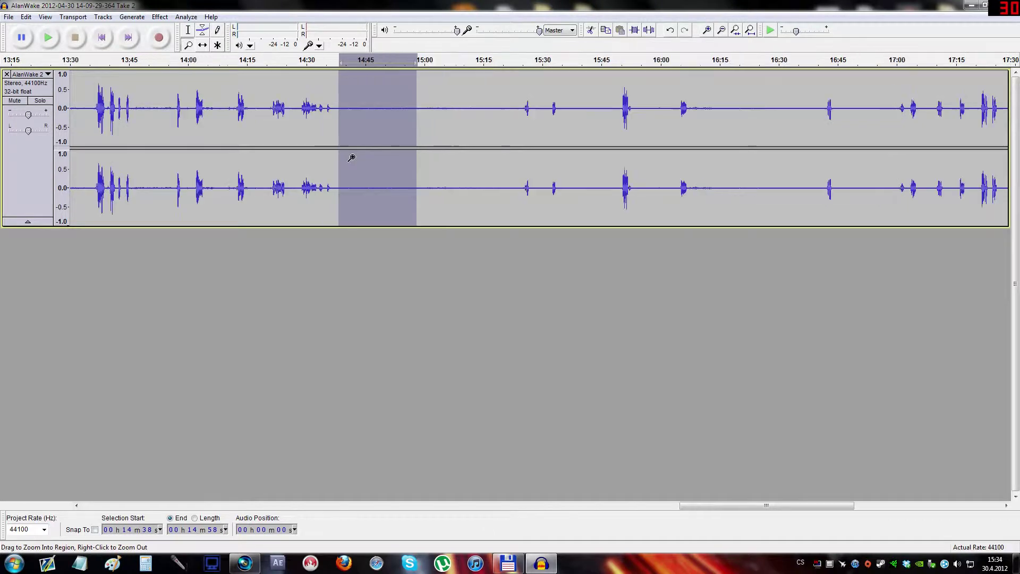
right_click(352, 156)
right_click(446, 150)
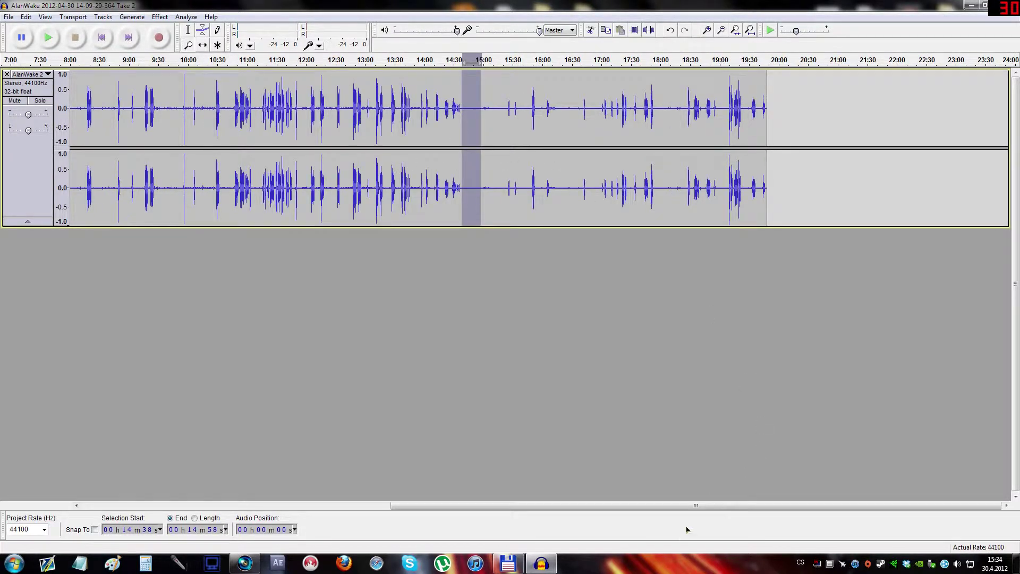
left_click_drag(536, 506, 229, 505)
right_click(216, 160)
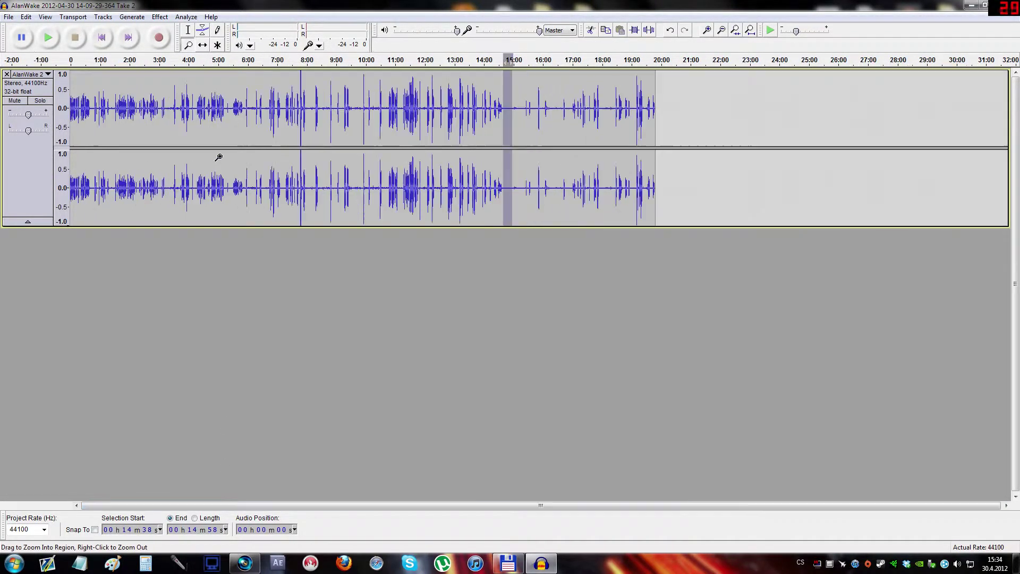
Select the full twenty-minute commentary and reopen Noise Removal (10 dB, 150 Hz, 0.15 s).
left_click(187, 29)
mouse_move(682, 131)
left_mouse_down()
mouse_move(333, 122)
mouse_move(12, 143)
left_mouse_up()
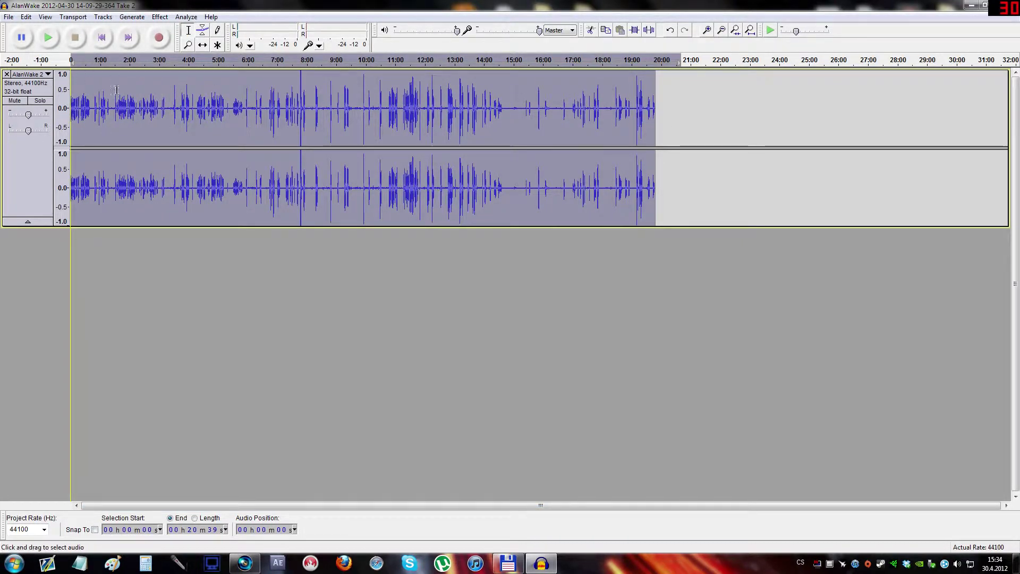
left_click(160, 17)
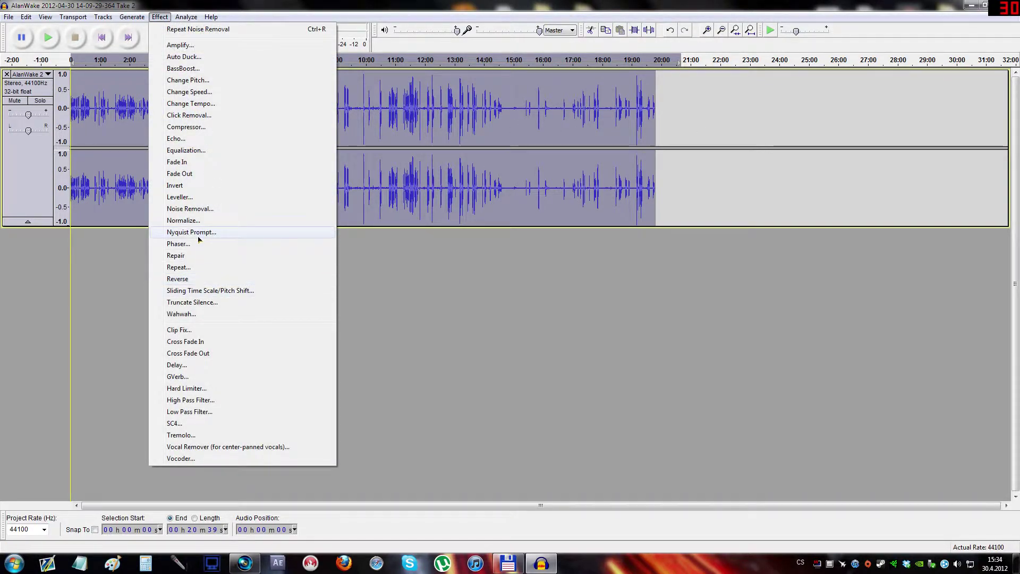
left_click(197, 209)
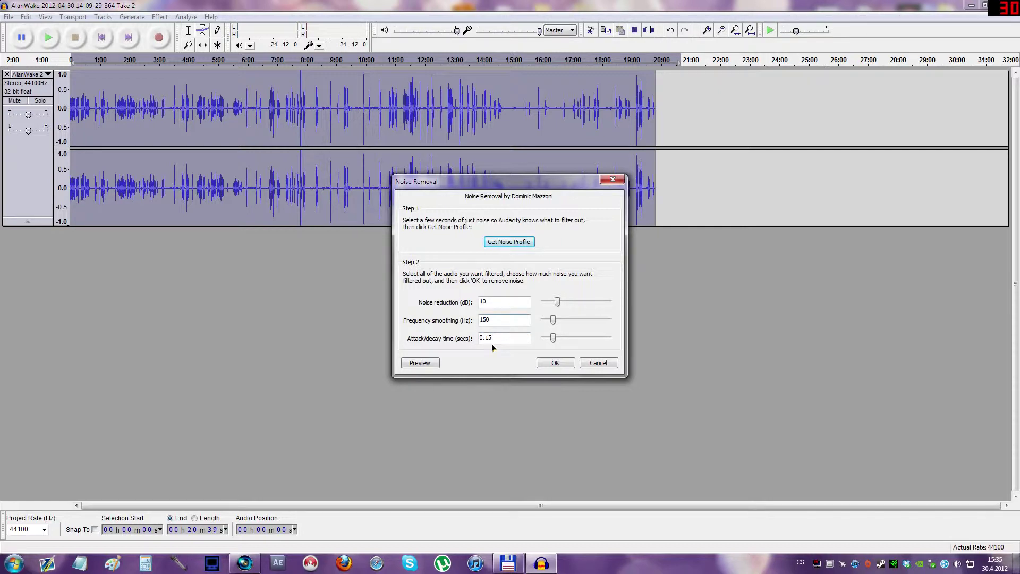
Set noise reduction to 10 dB, preview it, and apply it to the whole track.
key("Tab")
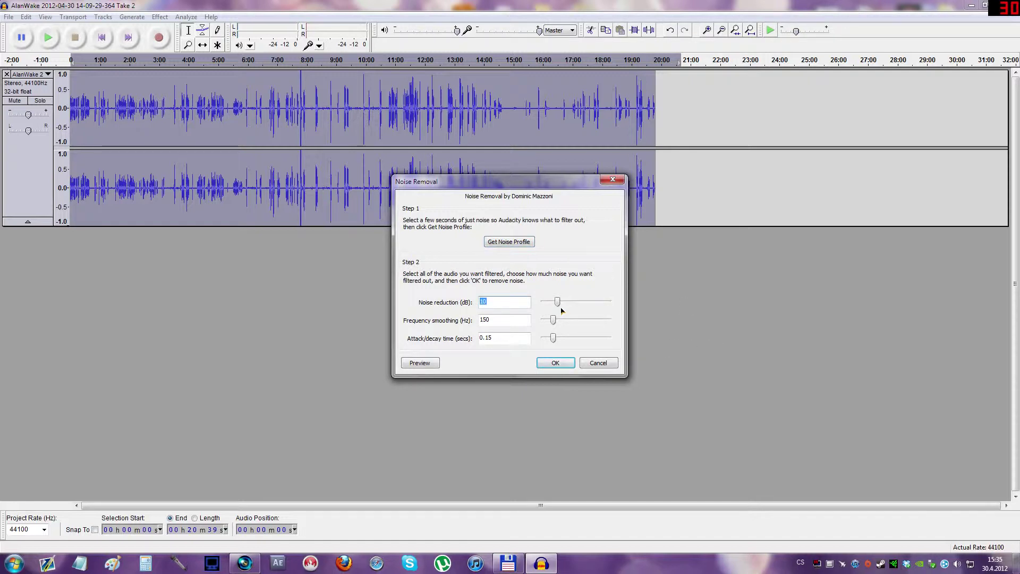
type("48")
left_click_drag(610, 303, 561, 302)
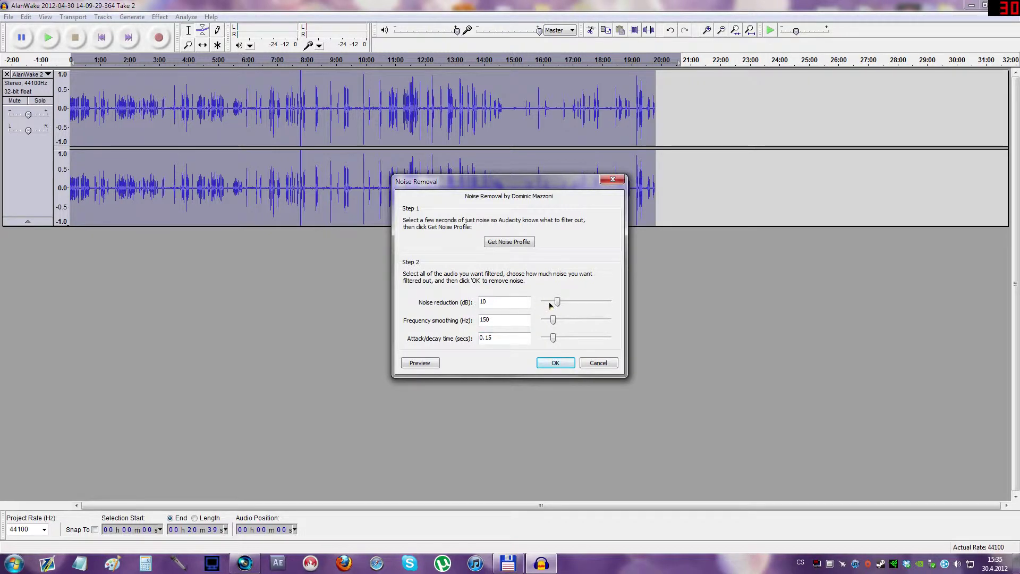
left_click(418, 363)
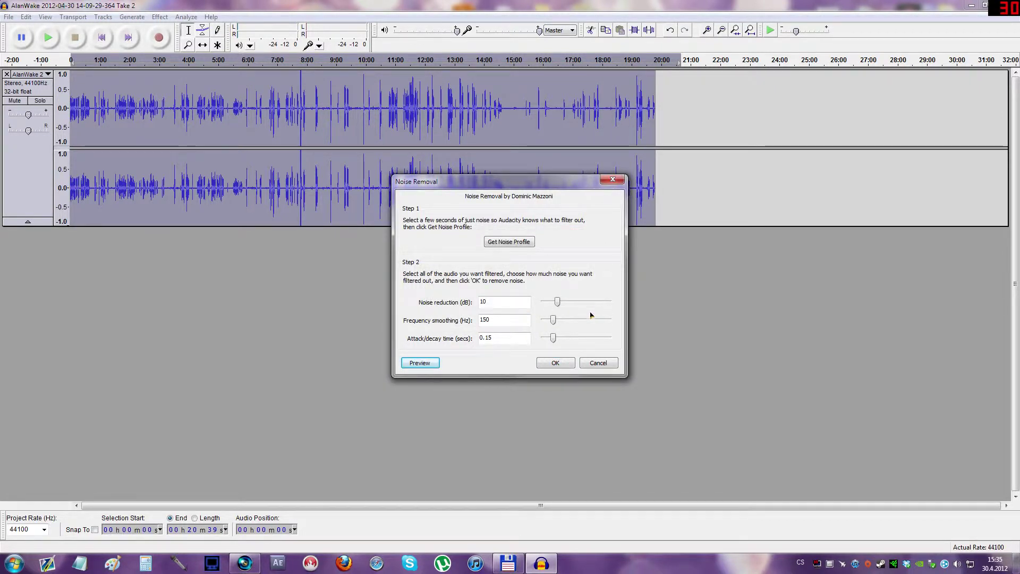
left_click(557, 363)
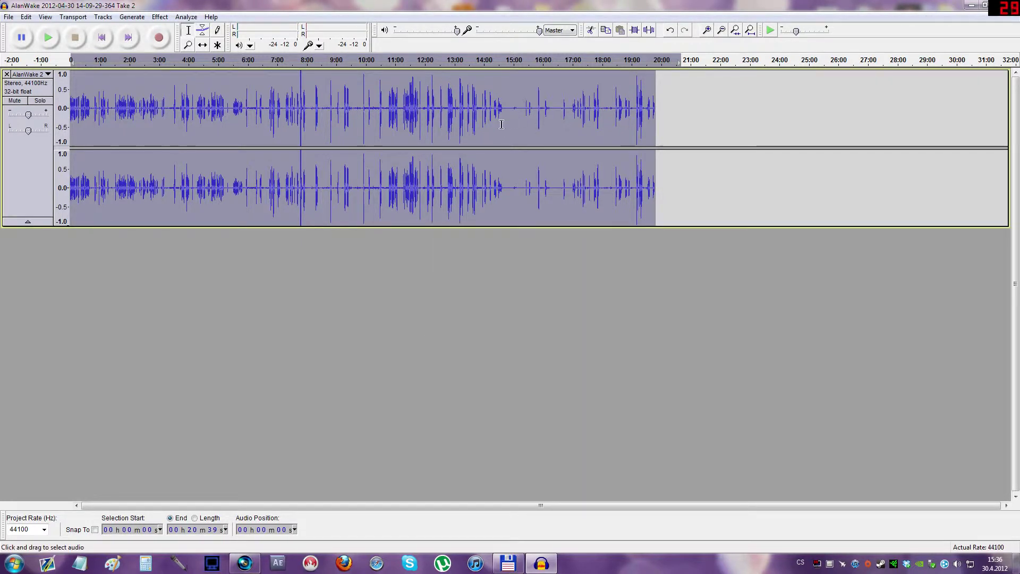
Play the cleaned audio from 14:42, turn the output volume well down, then stop.
left_click(504, 121)
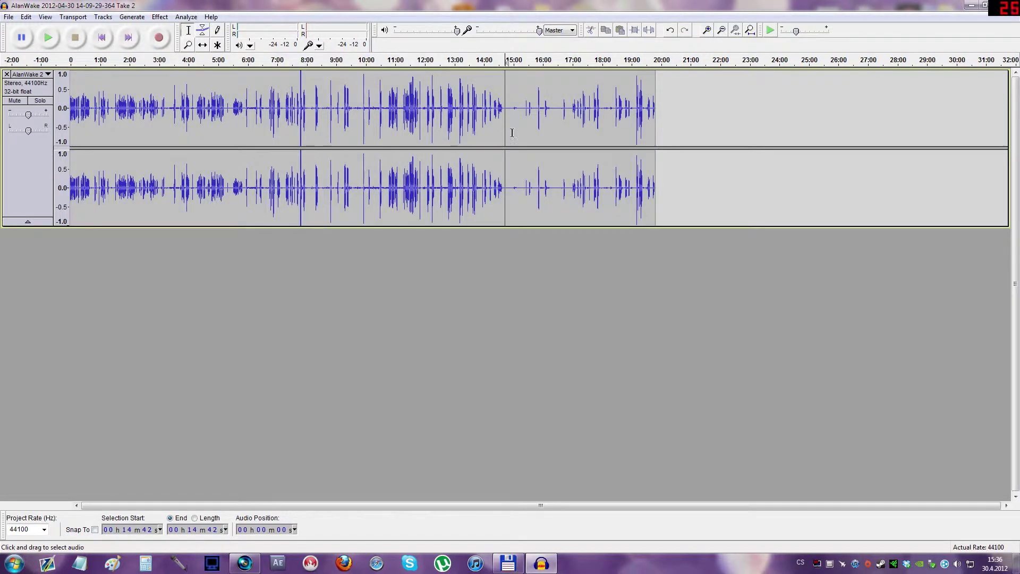
key("space")
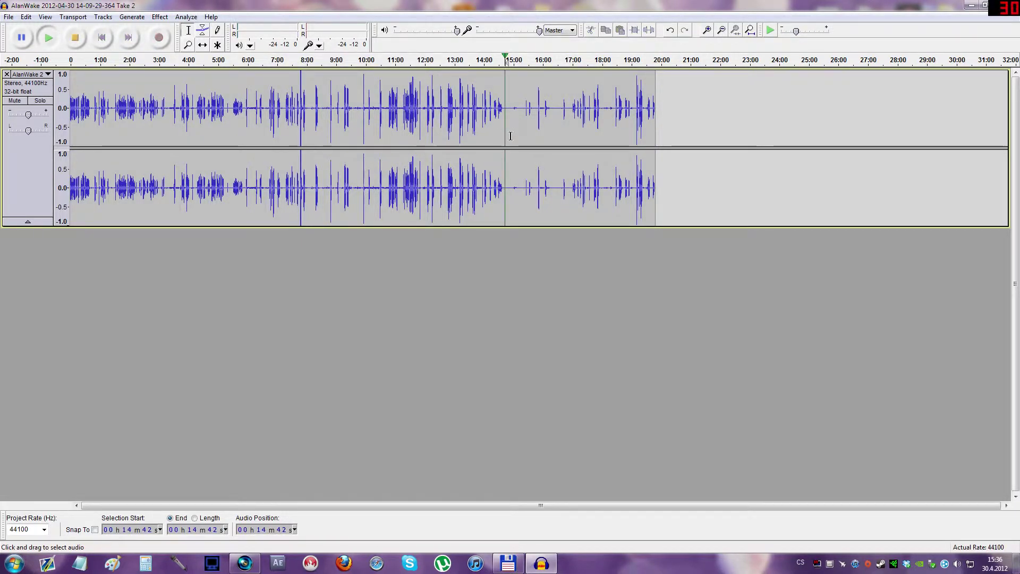
double_click(459, 32)
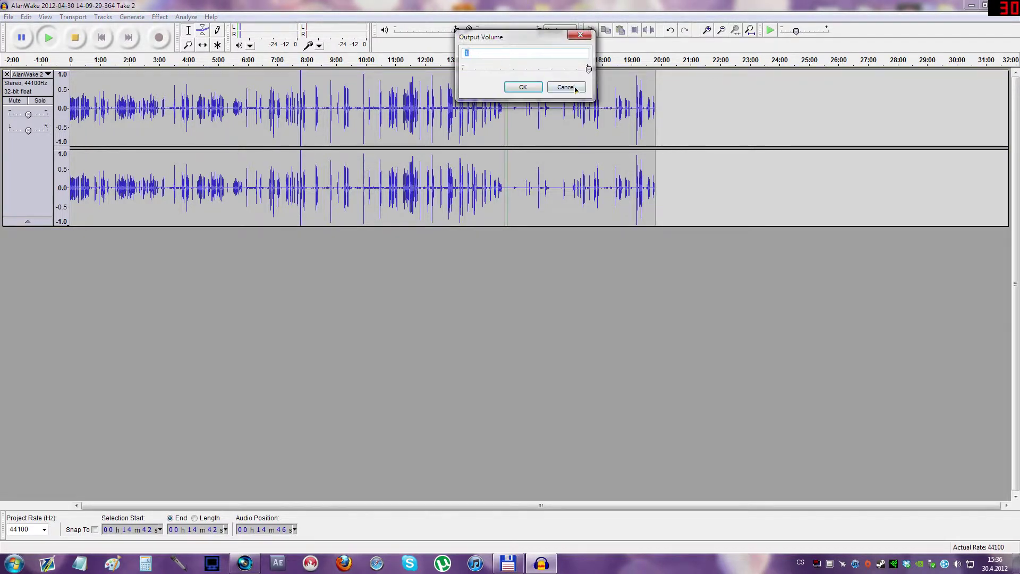
left_click_drag(590, 70, 464, 76)
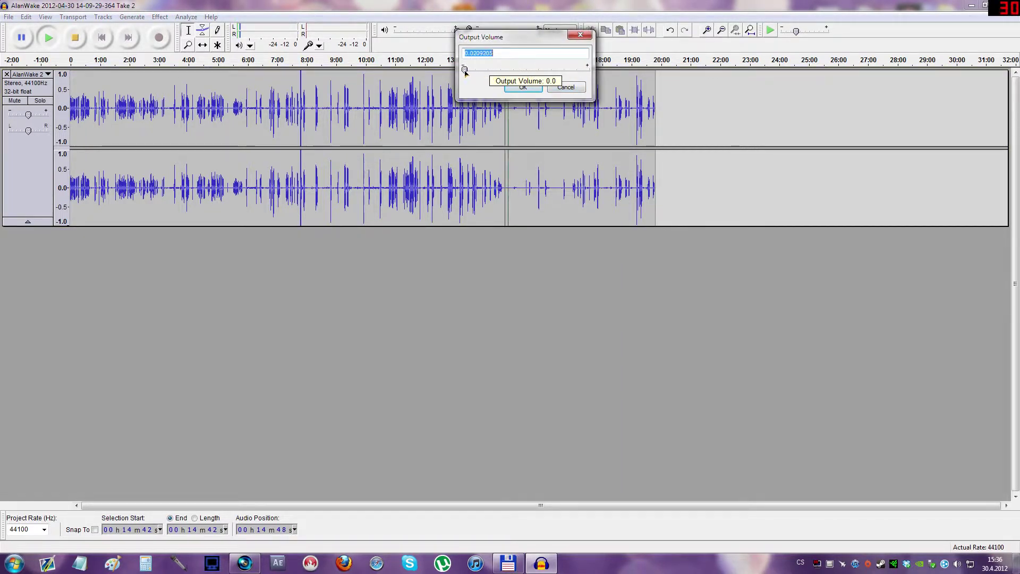
left_click(565, 87)
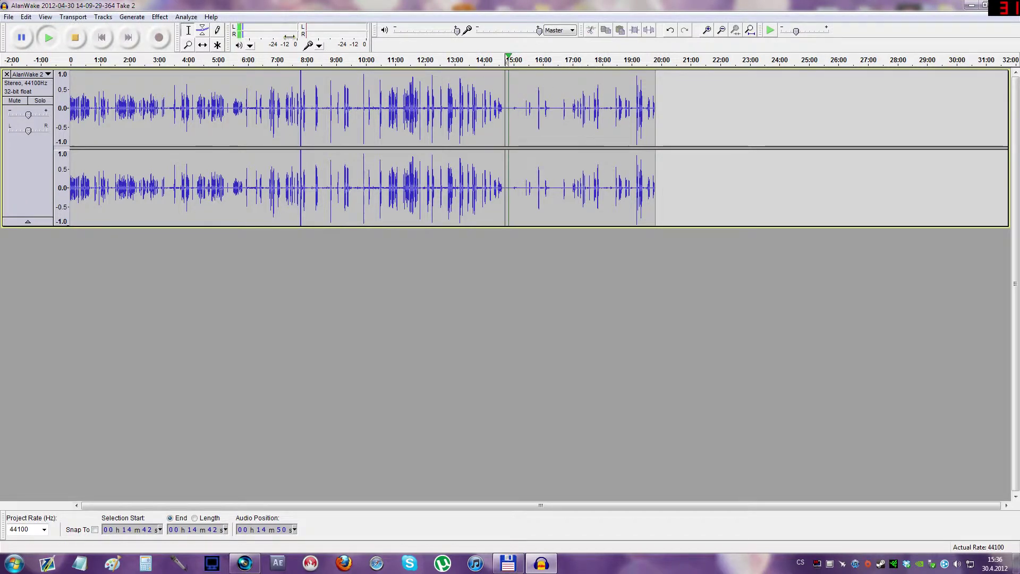
left_click_drag(456, 31, 406, 30)
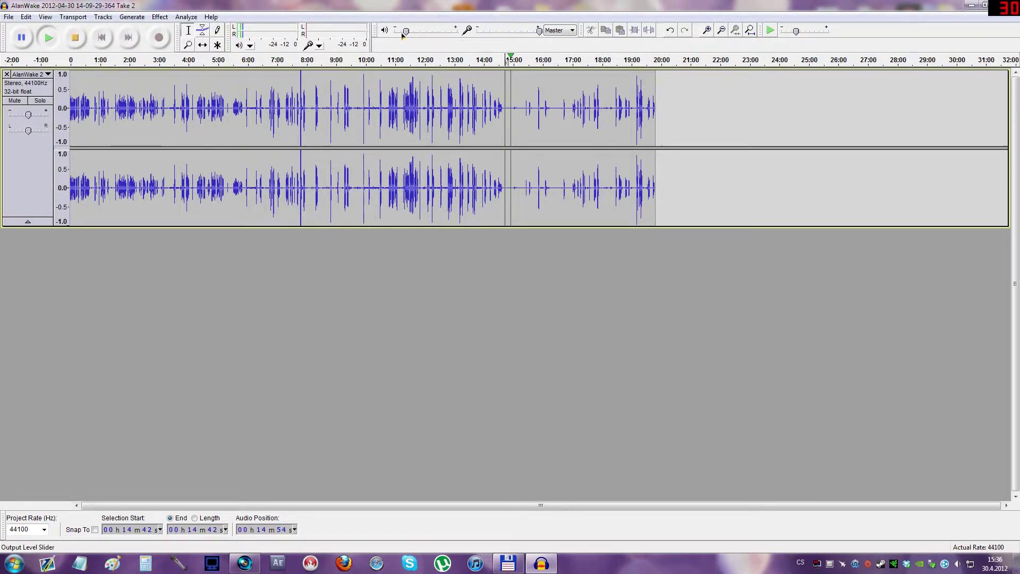
key("space")
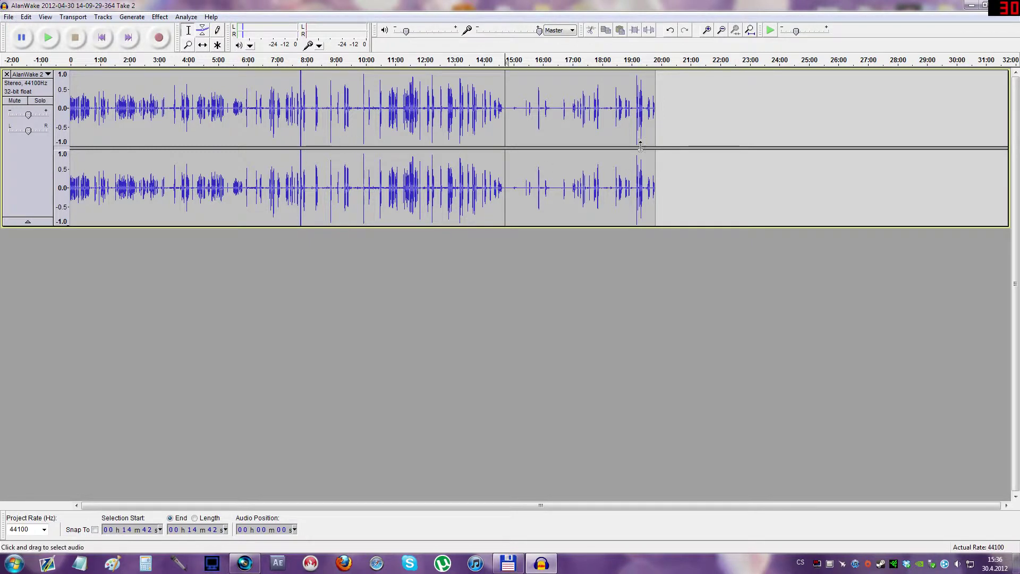
left_click(8, 17)
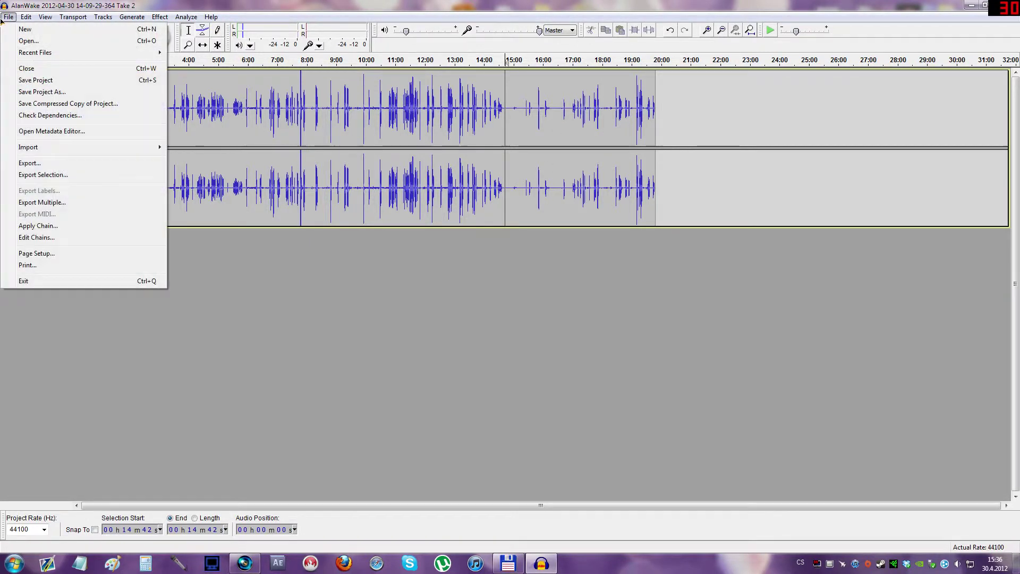
left_click(42, 160)
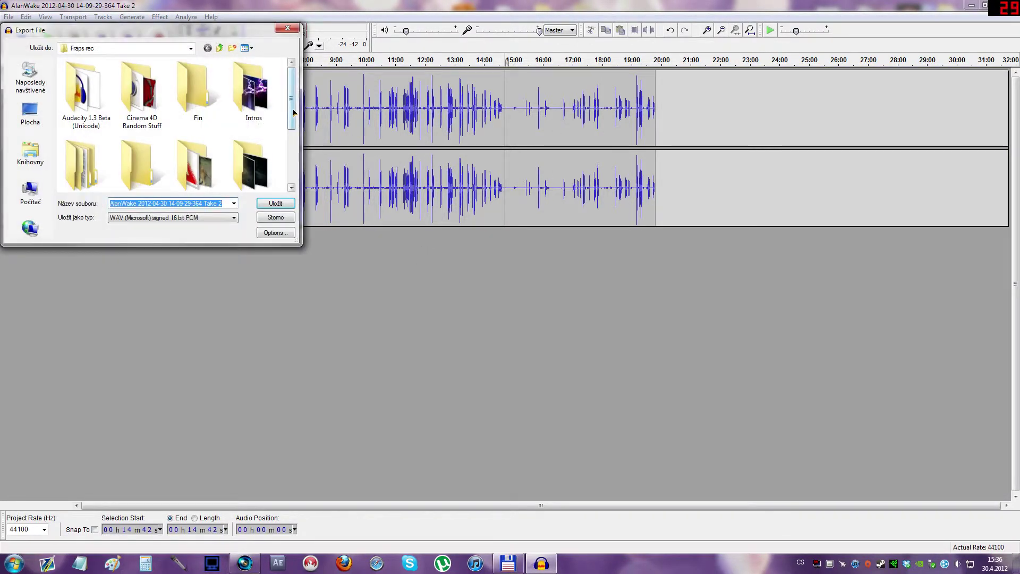
scroll(239, 159, "down", 2)
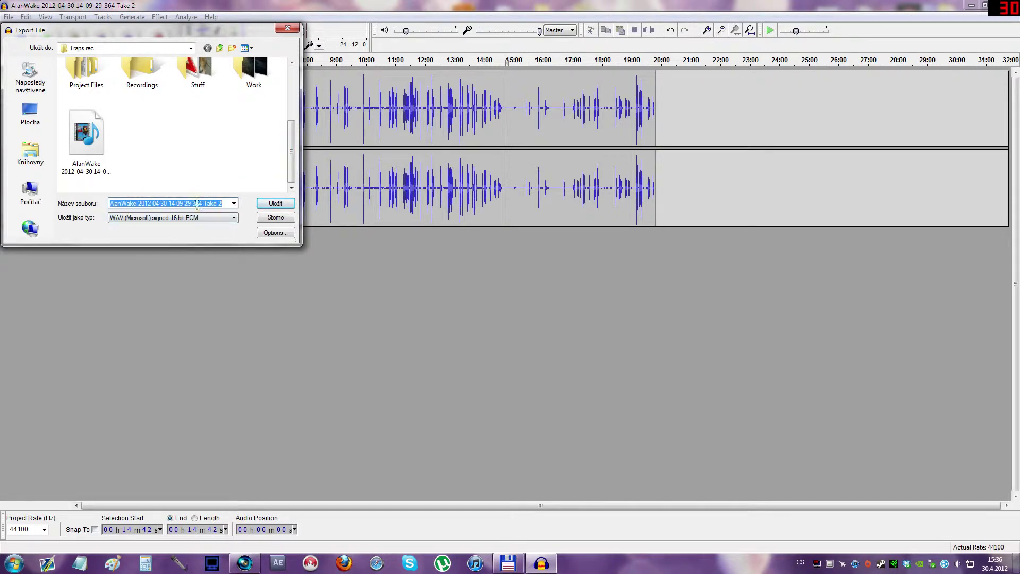
left_click(275, 203)
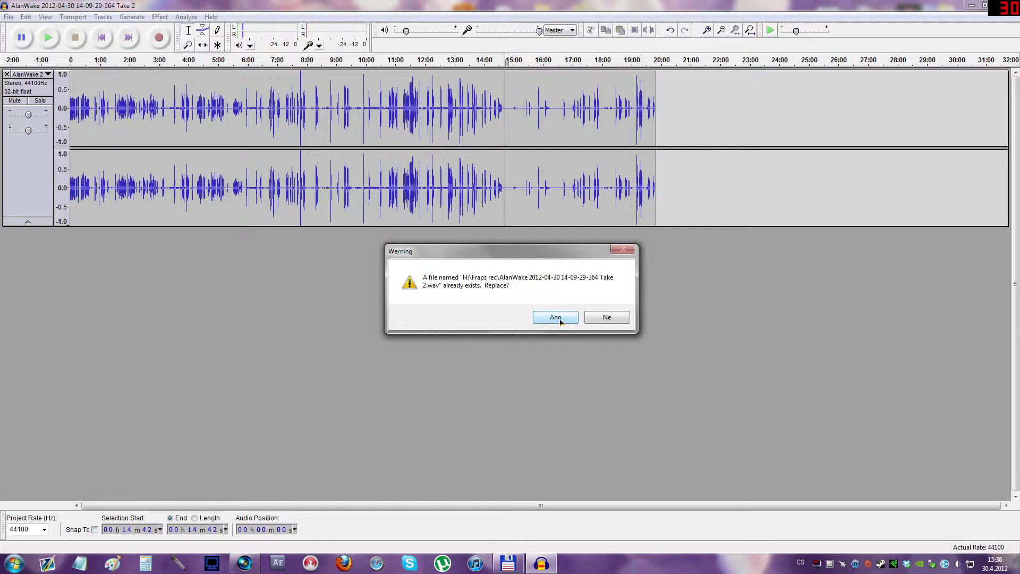
left_click(559, 320)
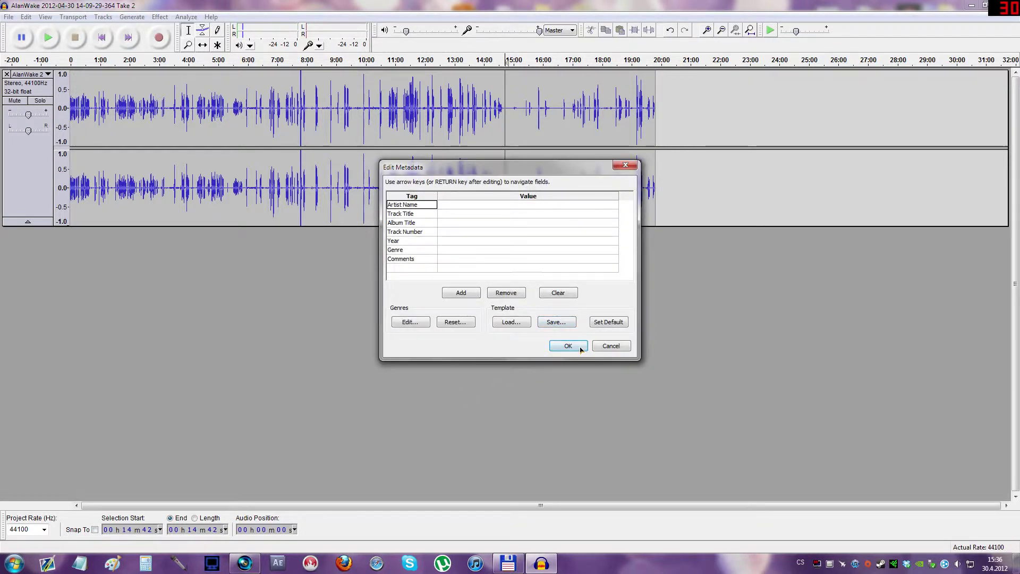
left_click(569, 346)
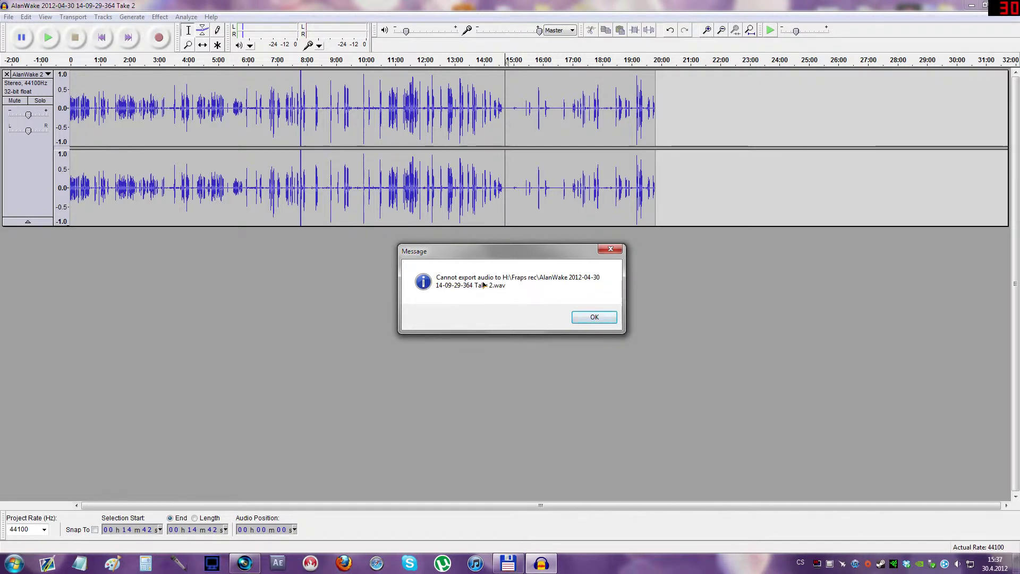
Dismiss the failed export message and switch to Vegas Pro and back.
left_click(590, 320)
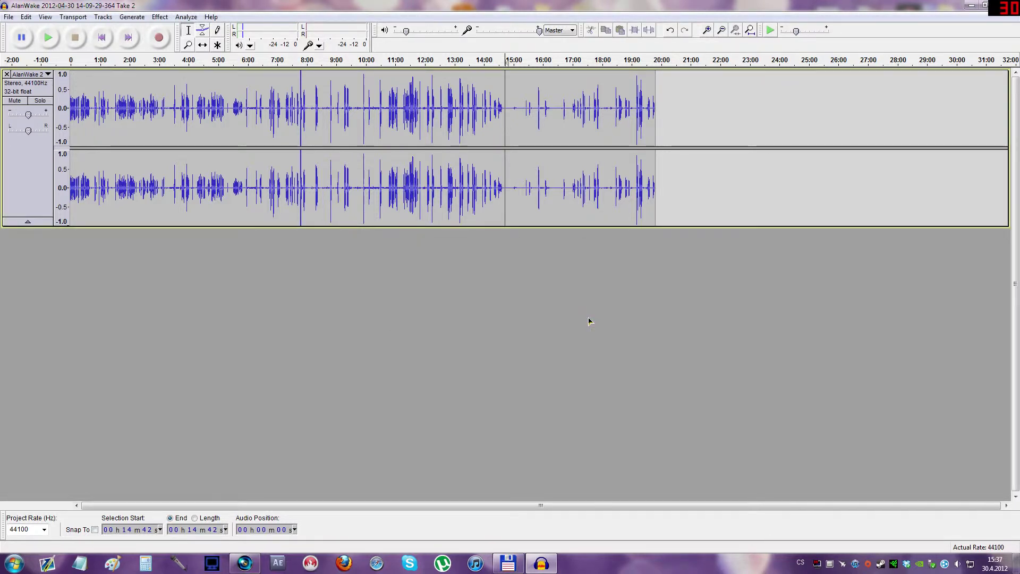
left_click(245, 563)
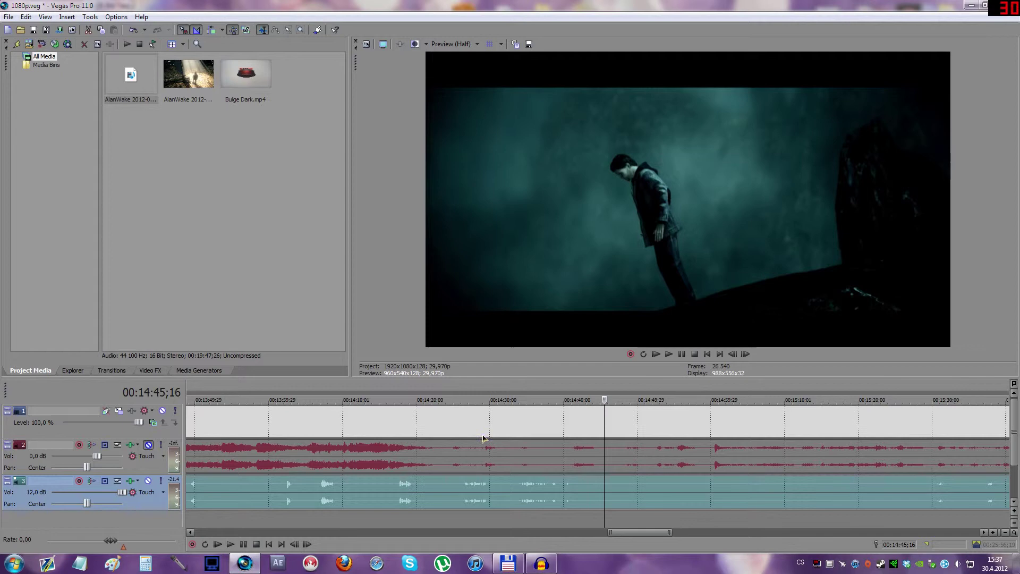
left_click(541, 563)
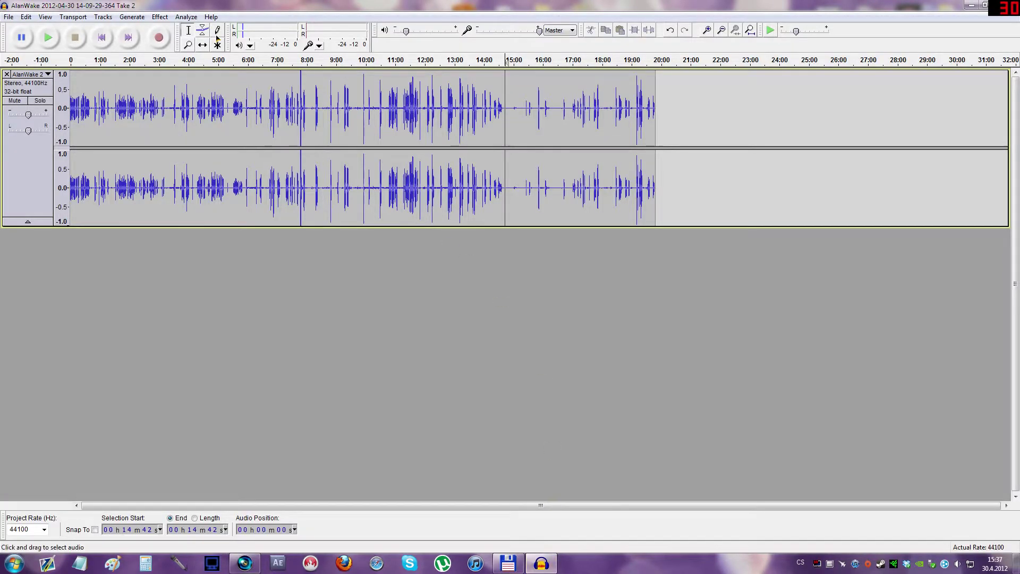
Export the cleaned audio over the original WAV, then close Audacity without saving.
left_click(10, 17)
left_click(42, 160)
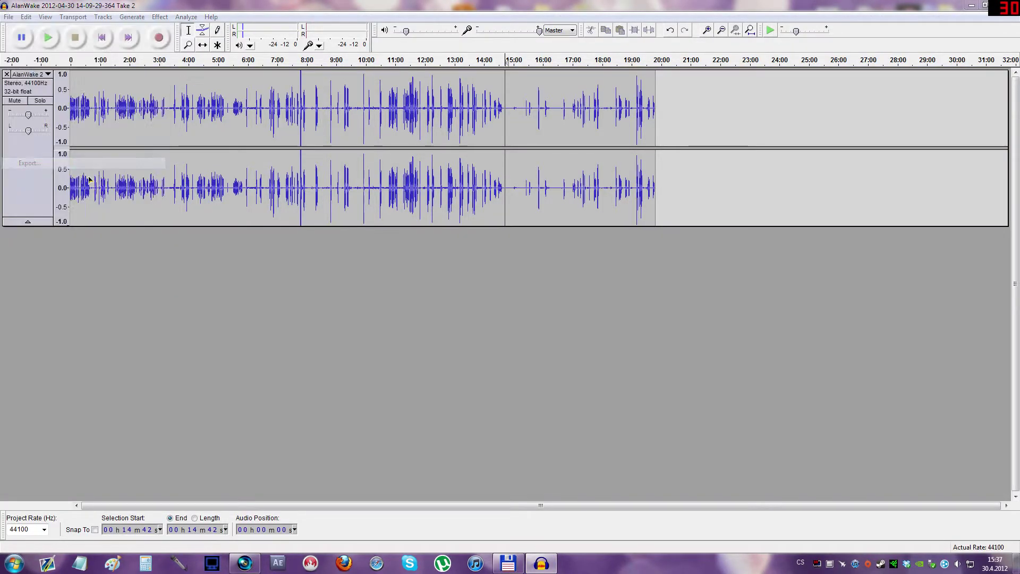
left_click(275, 204)
left_click(555, 317)
left_click(558, 350)
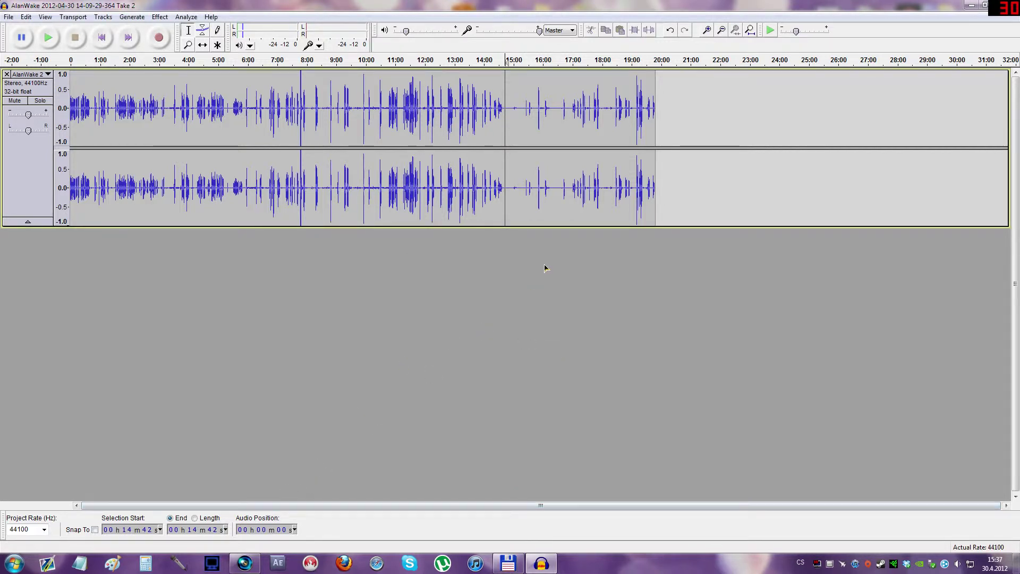
left_click(1010, 6)
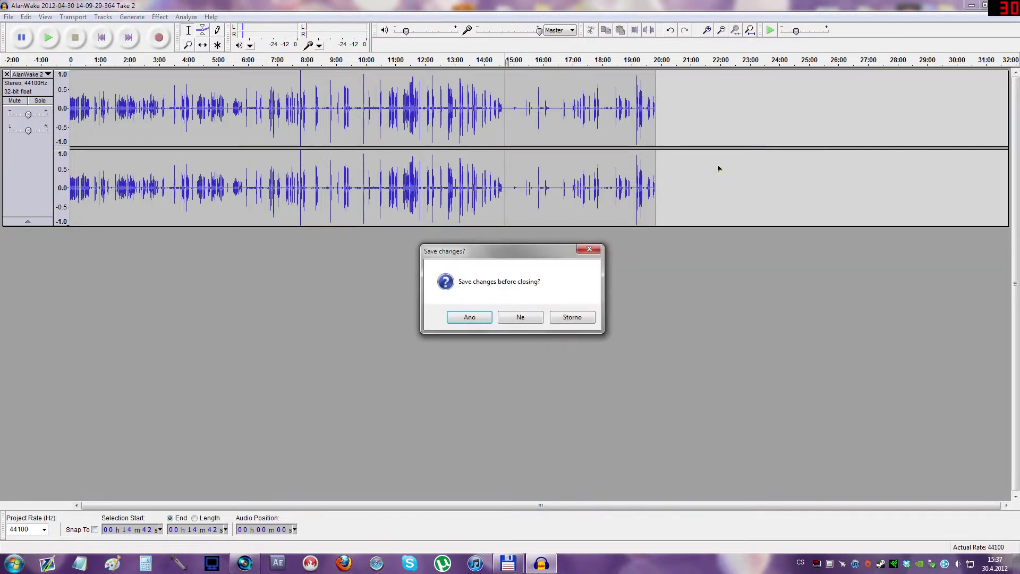
left_click(514, 322)
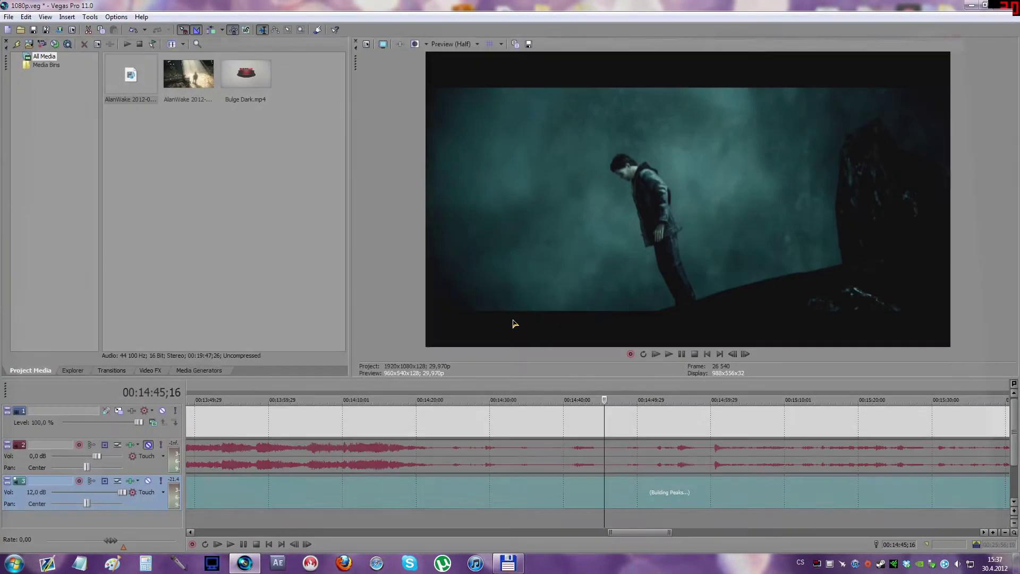
scroll(557, 494, "down", 3)
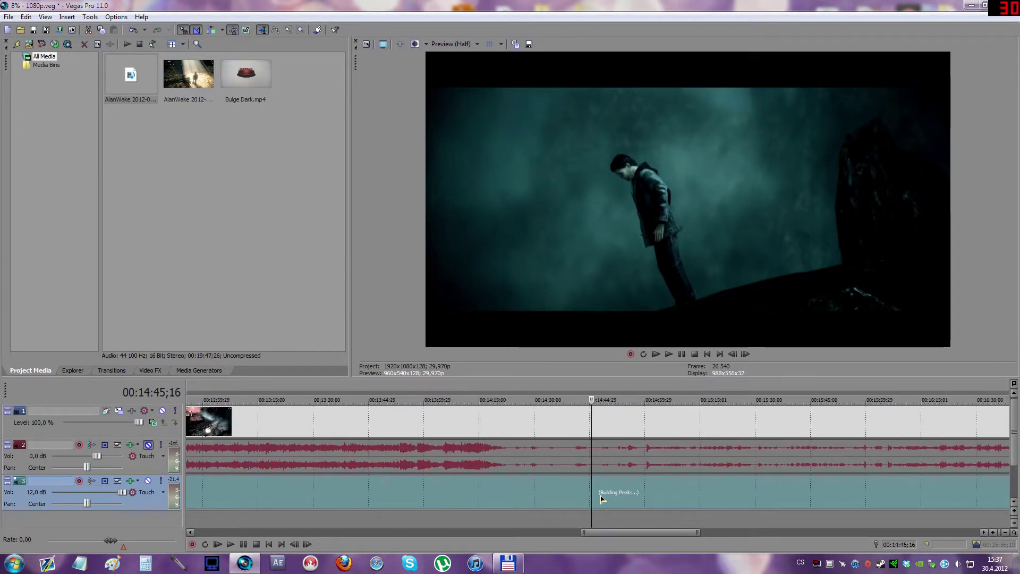
scroll(518, 483, "down", 3)
scroll(519, 484, "down", 1)
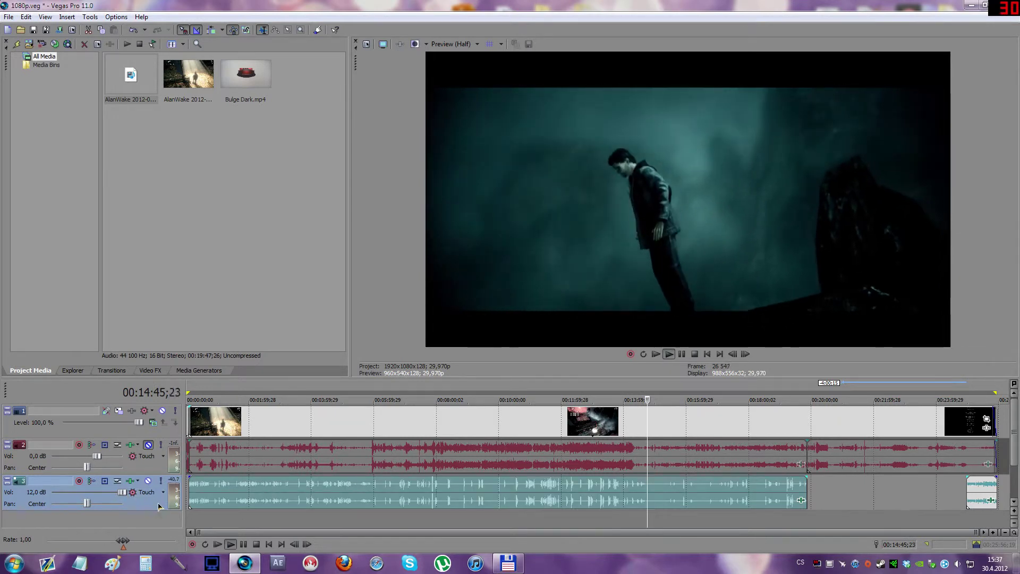
Set track 3's Vol to 2,0 dB, then play and stop to check levels.
left_click_drag(120, 492, 98, 493)
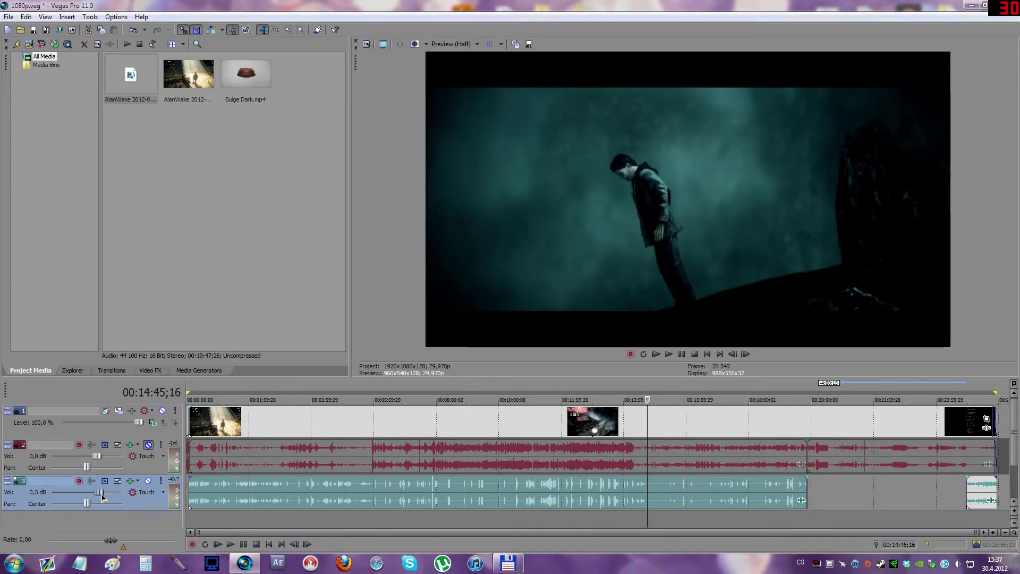
double_click(46, 495)
type("2")
key("Return")
key("space")
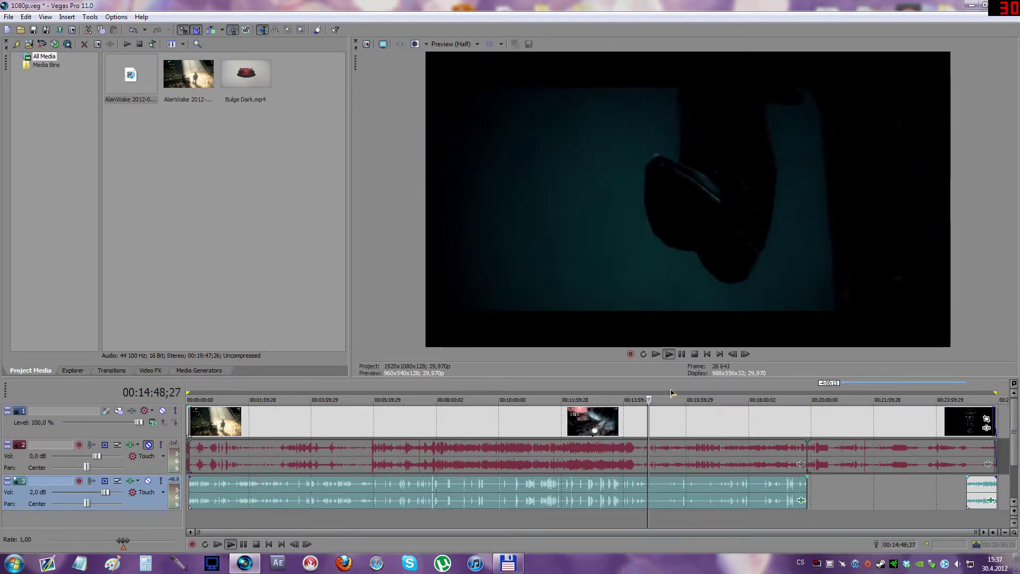
key("space")
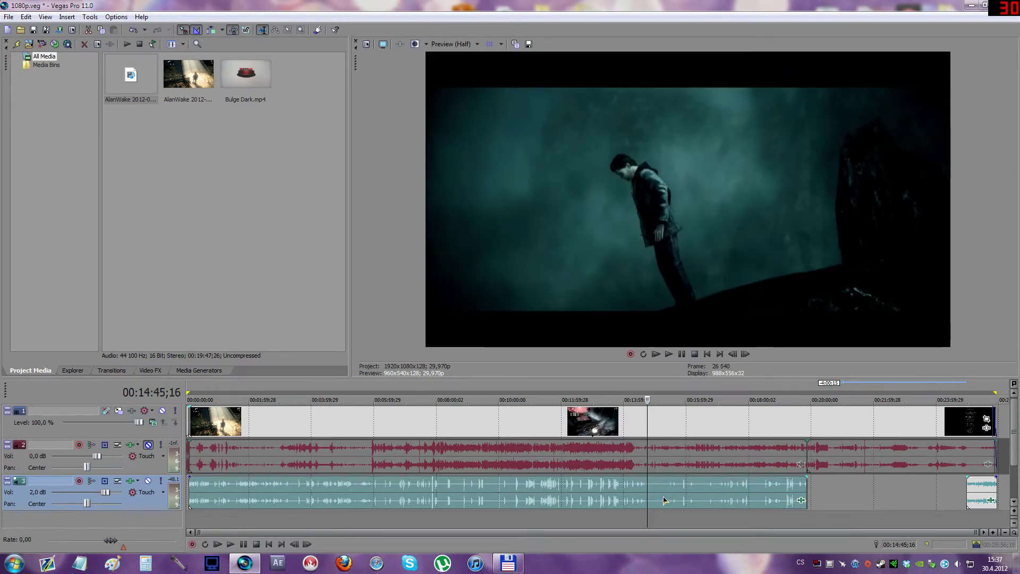